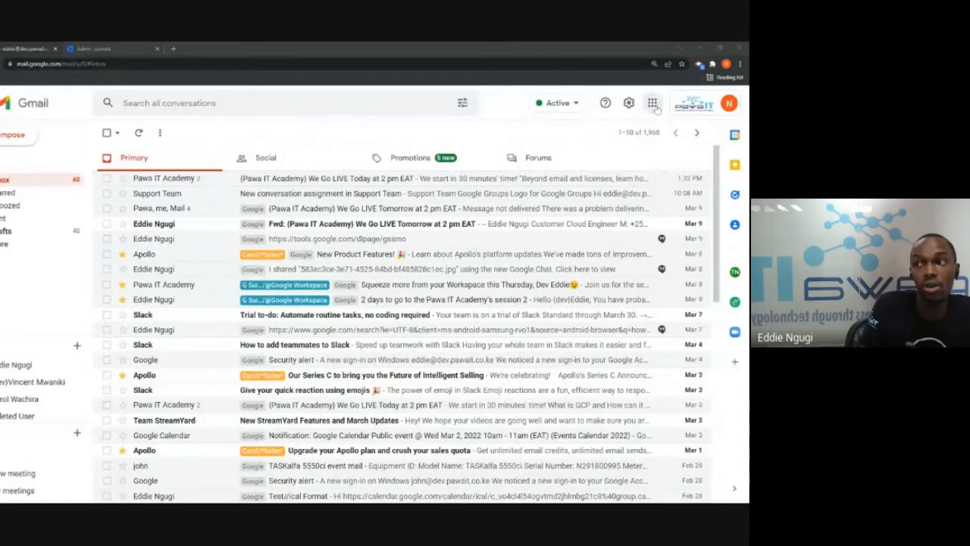
# Open Google Groups from Gmail's apps list to see the four groups, including Demo and Support Team
pyautogui.scroll(-2, 697, 215)
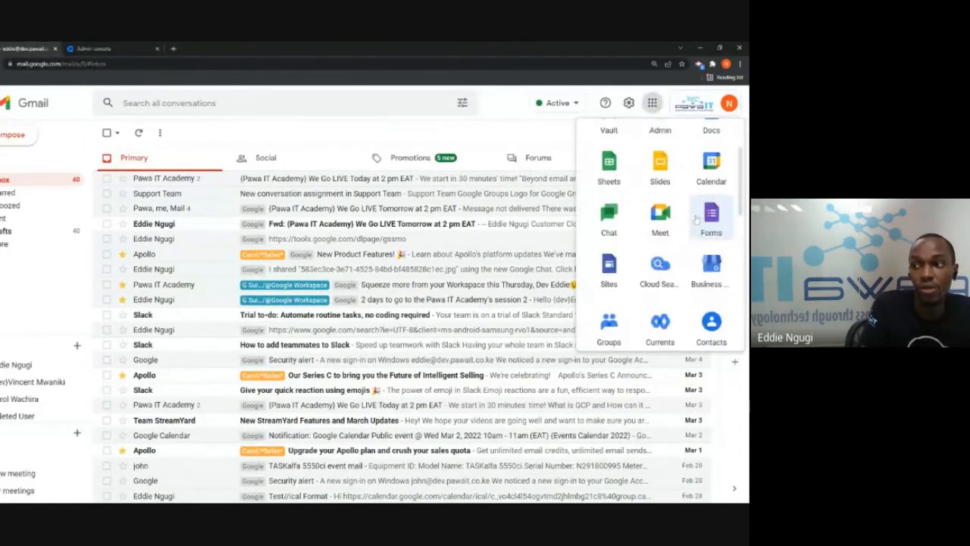
pyautogui.scroll(-1, 713, 219)
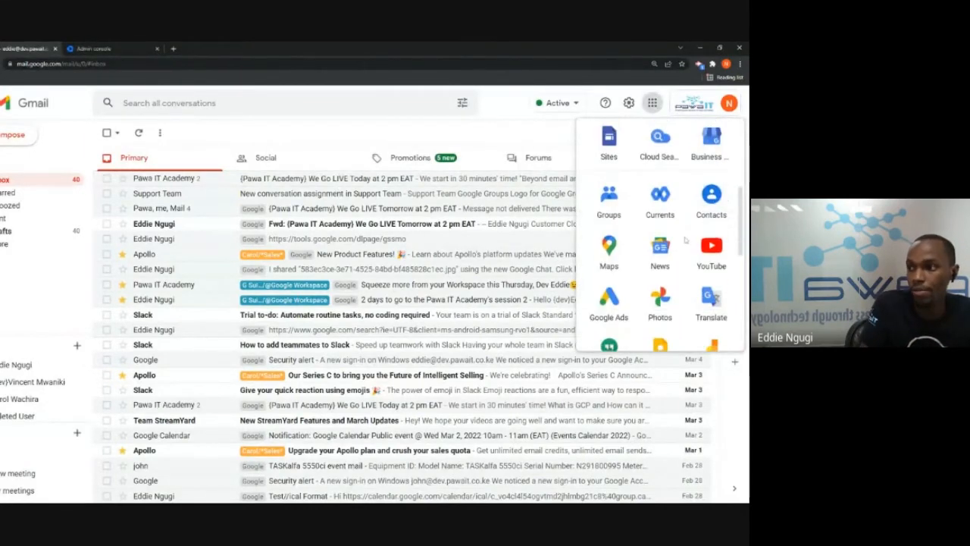
pyautogui.click(608, 191)
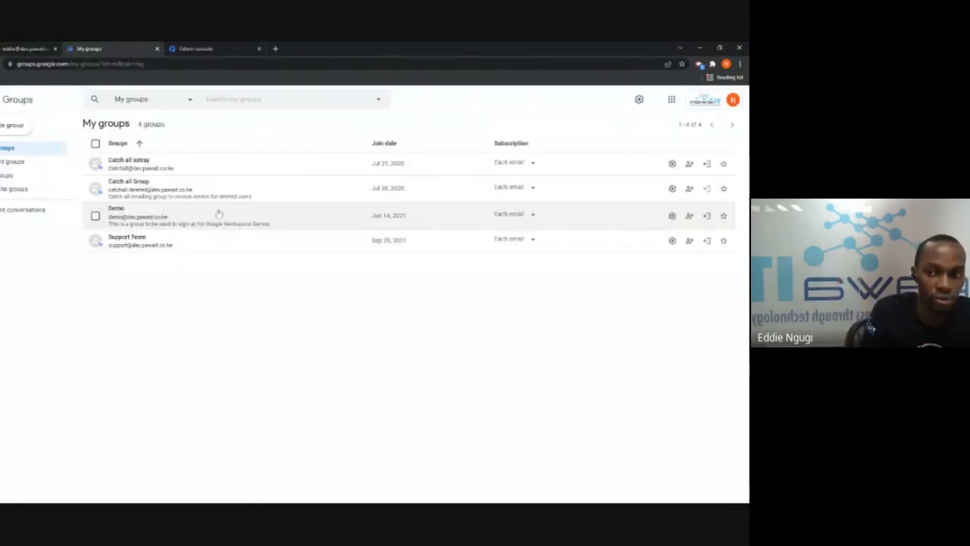
# Look through the Support Team group's settings, then open its Collaboration conversation
pyautogui.click(123, 246)
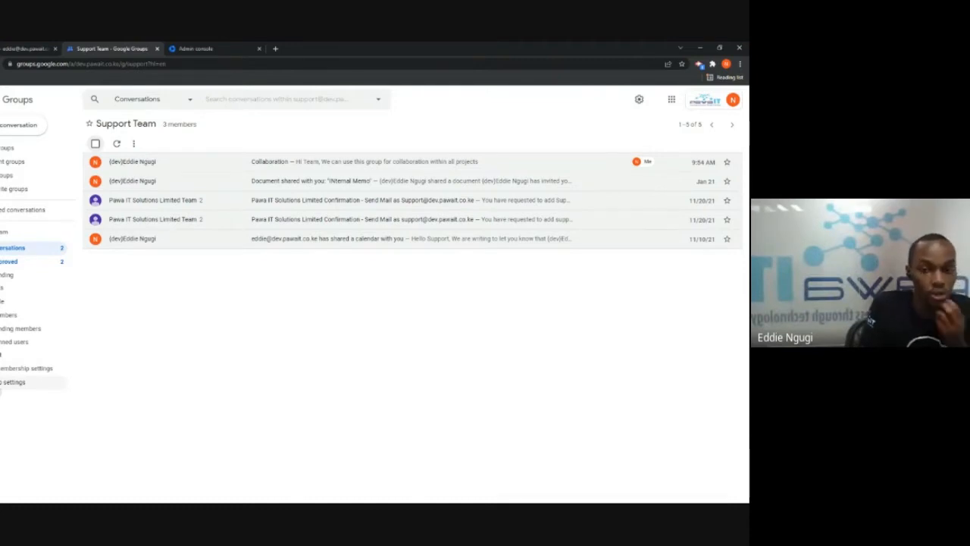
pyautogui.click(61, 381)
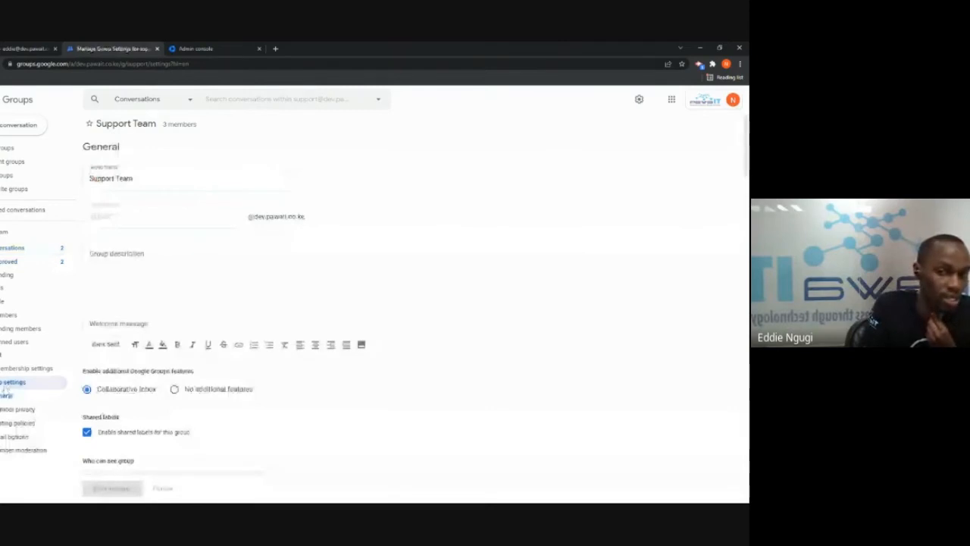
pyautogui.scroll(-2, 253, 238)
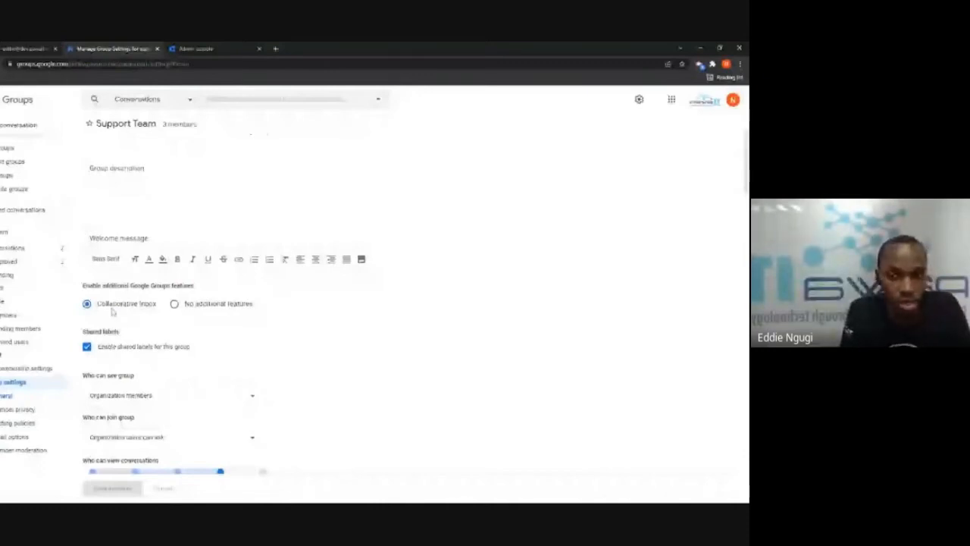
pyautogui.scroll(1, 111, 311)
pyautogui.click(30, 248)
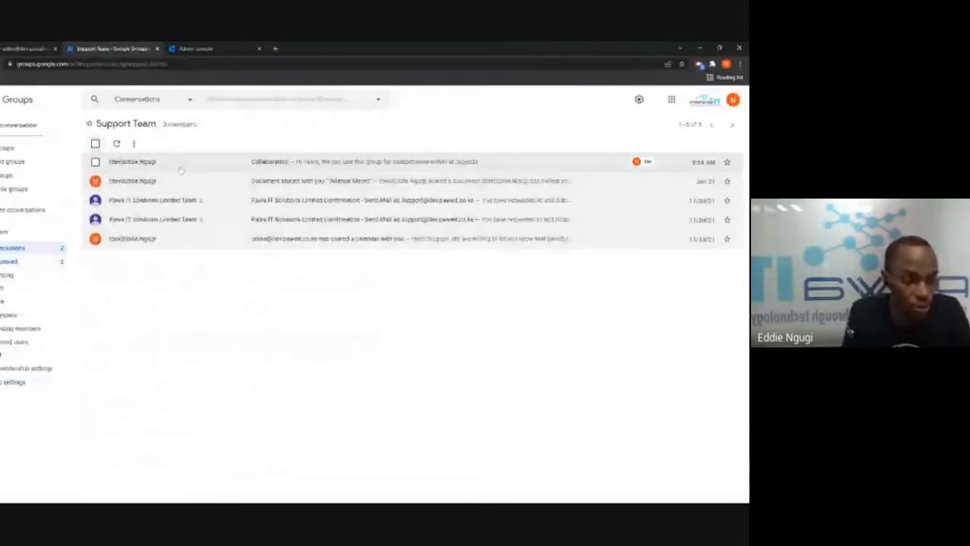
pyautogui.click(182, 168)
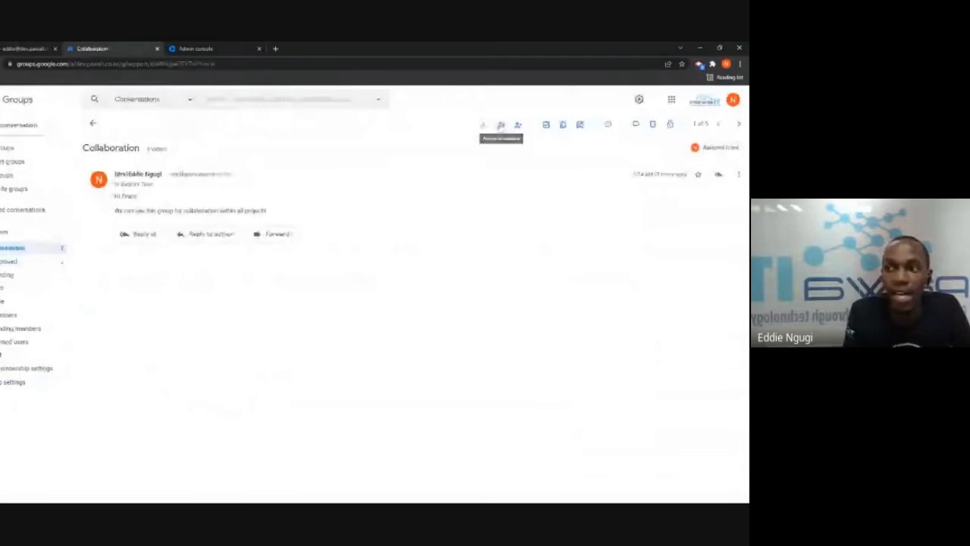
# Assign Collaboration to a colleague with the note 'Give this support case priority 1'
pyautogui.click(501, 125)
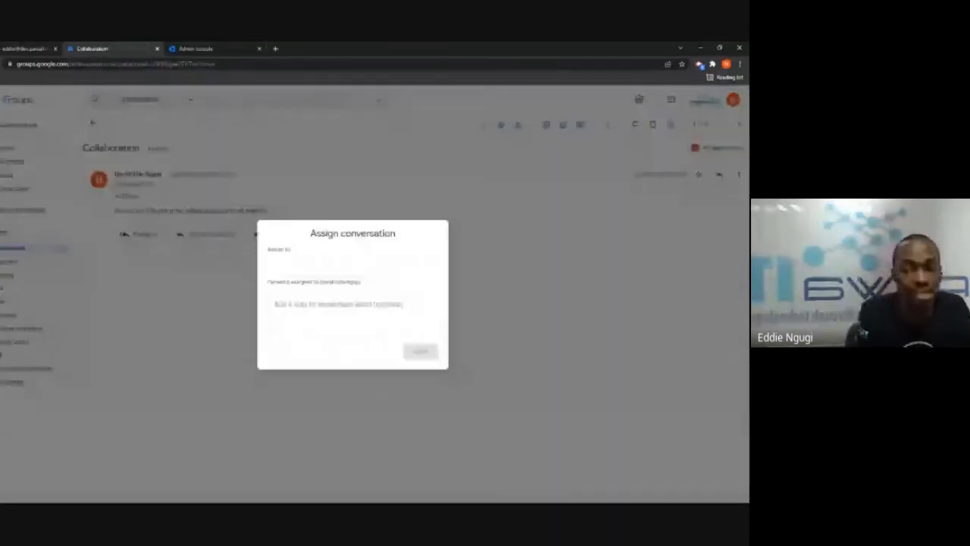
pyautogui.write('Mo')
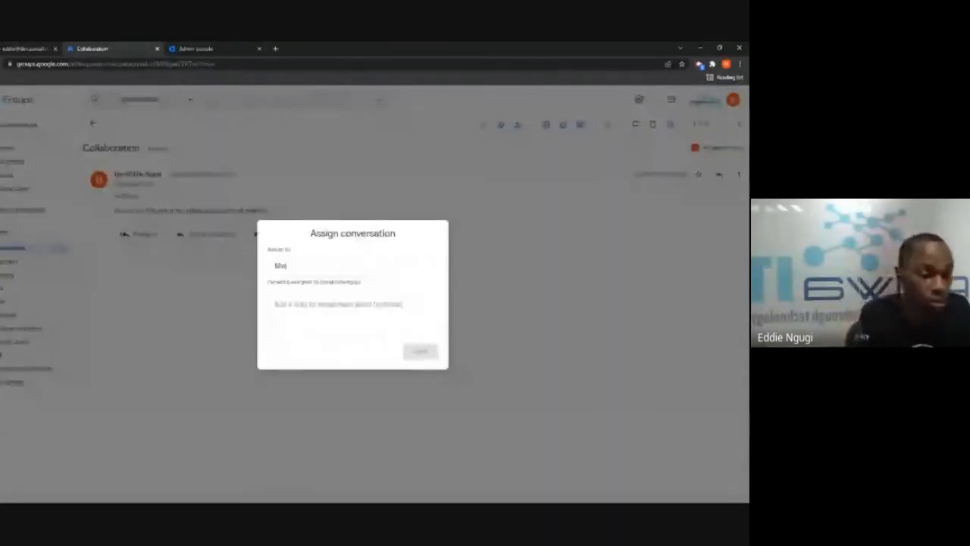
pyautogui.write('an')
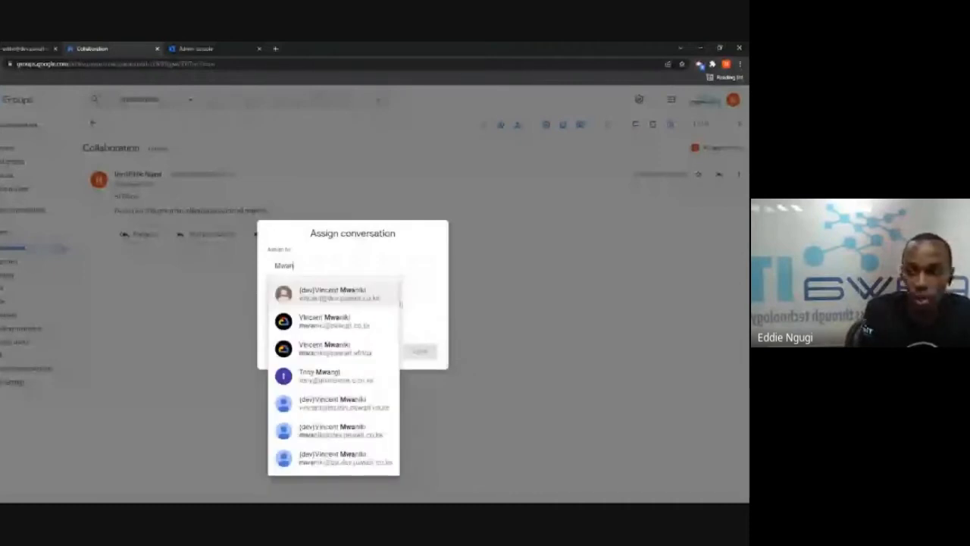
pyautogui.press('Return')
pyautogui.click(338, 310)
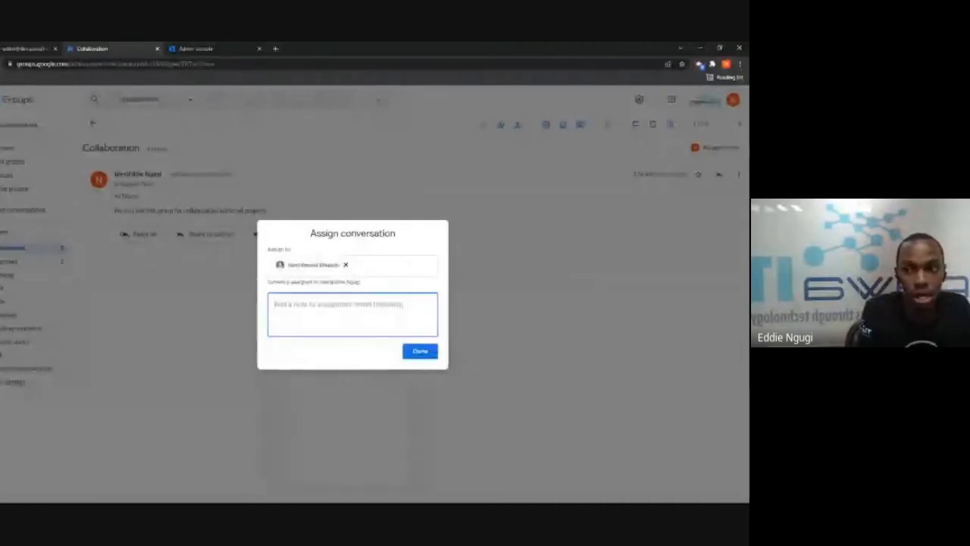
pyautogui.write('Given')
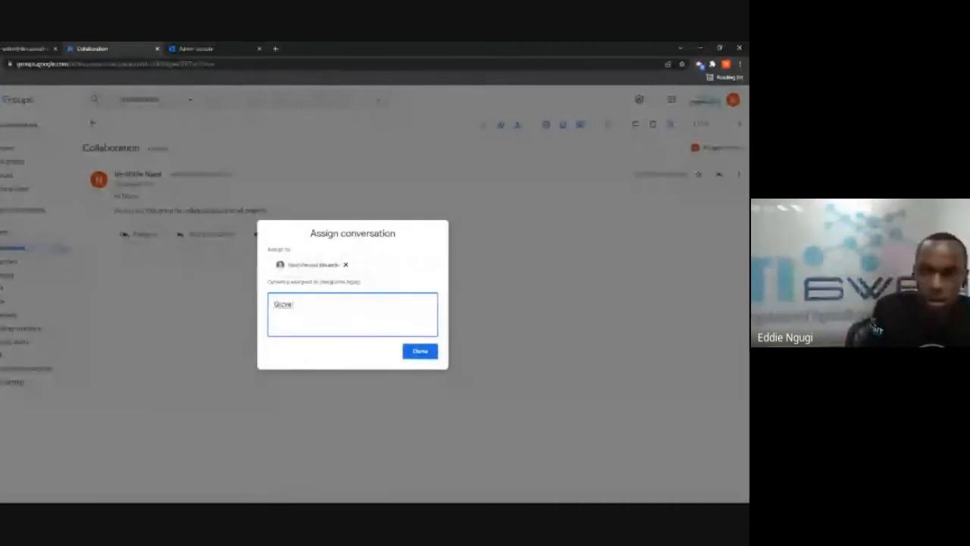
pyautogui.press('BackSpace')
pyautogui.press('BackSpace')
pyautogui.write('e this support case')
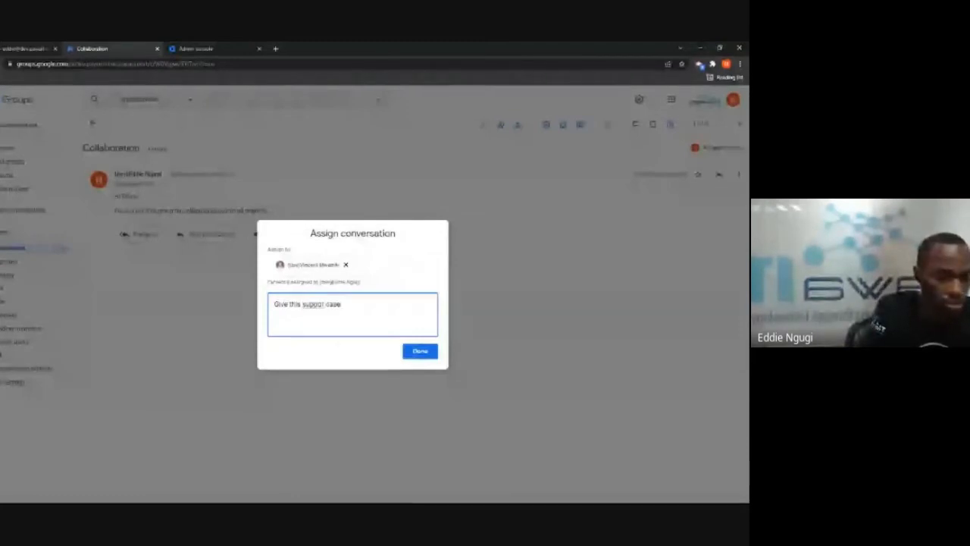
pyautogui.write(' priority 1')
pyautogui.press('Return')
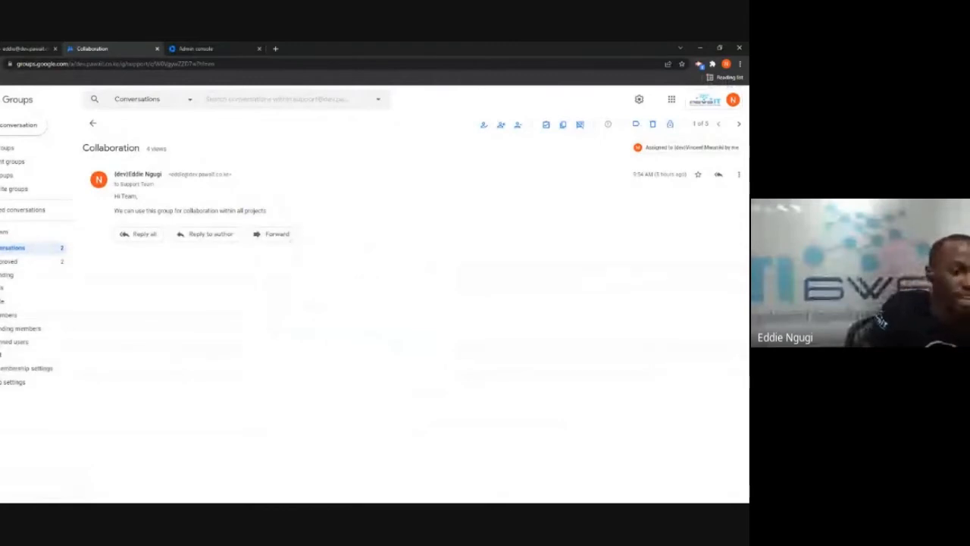
# Label Collaboration with Priority1supportcase and expand the group's Labels in the sidebar
pyautogui.click(635, 124)
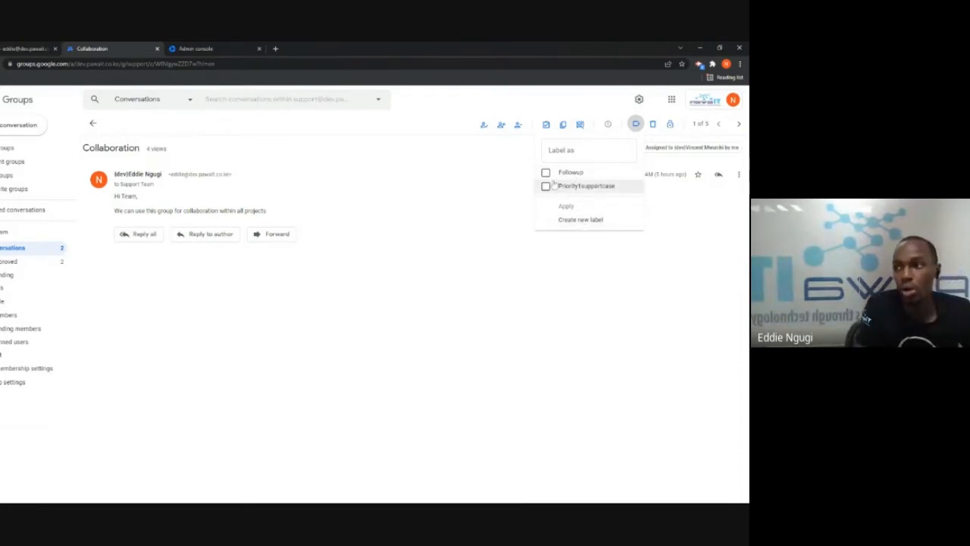
pyautogui.click(546, 186)
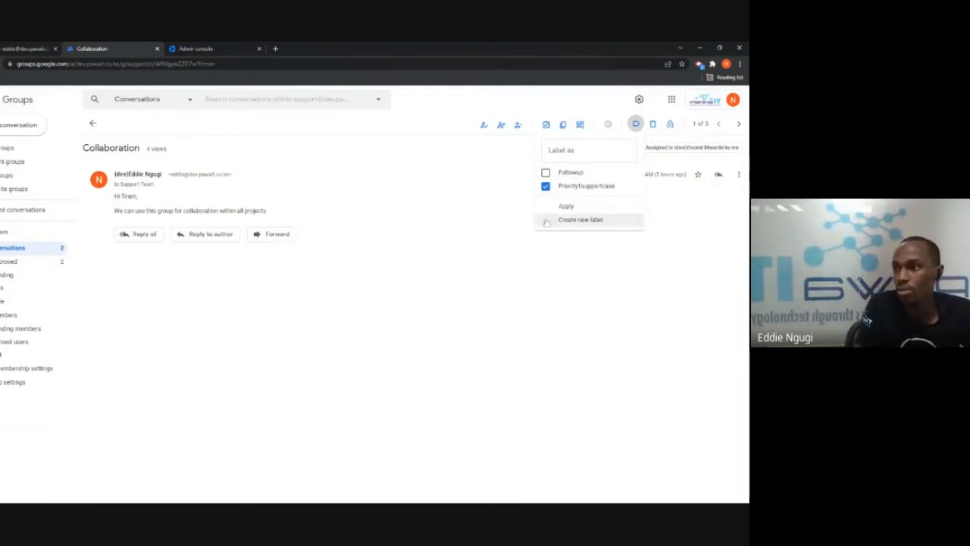
pyautogui.click(569, 268)
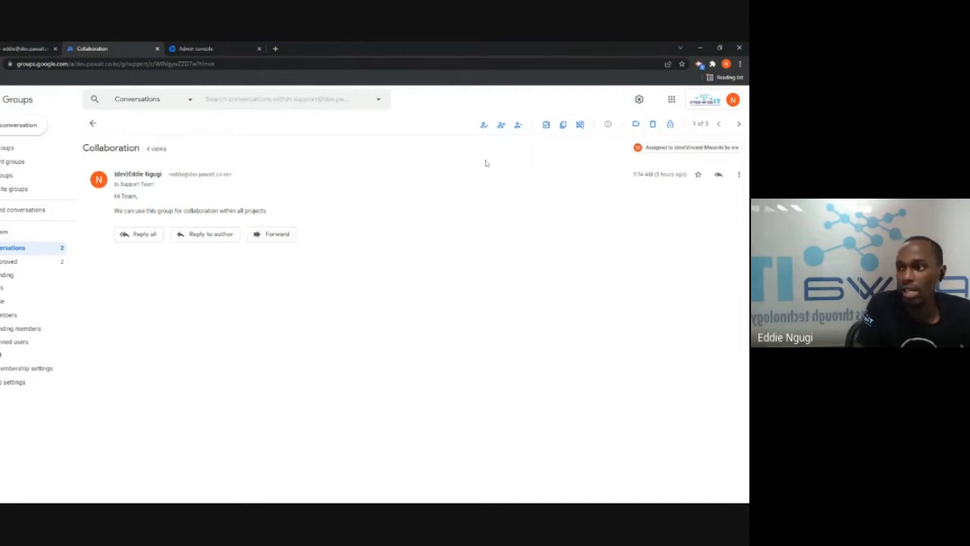
pyautogui.click(30, 288)
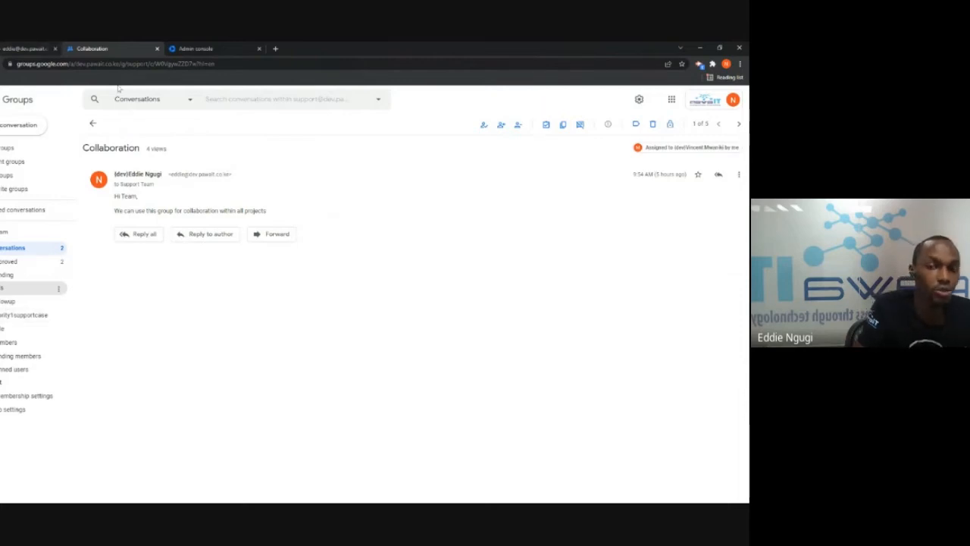
pyautogui.hotkey('alt', 'Tab')
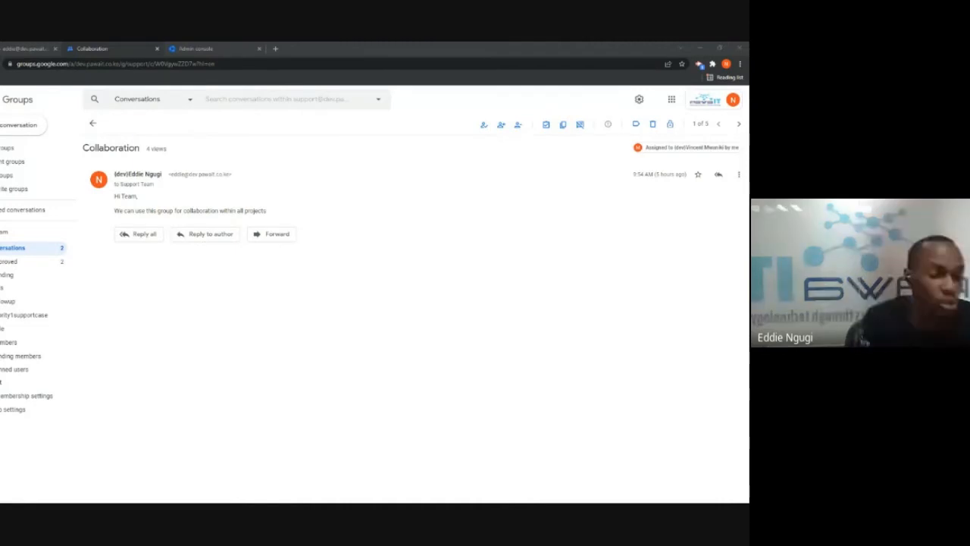
# In the Admin console, go to Directory > Groups and re-verify with the account password
pyautogui.click(189, 49)
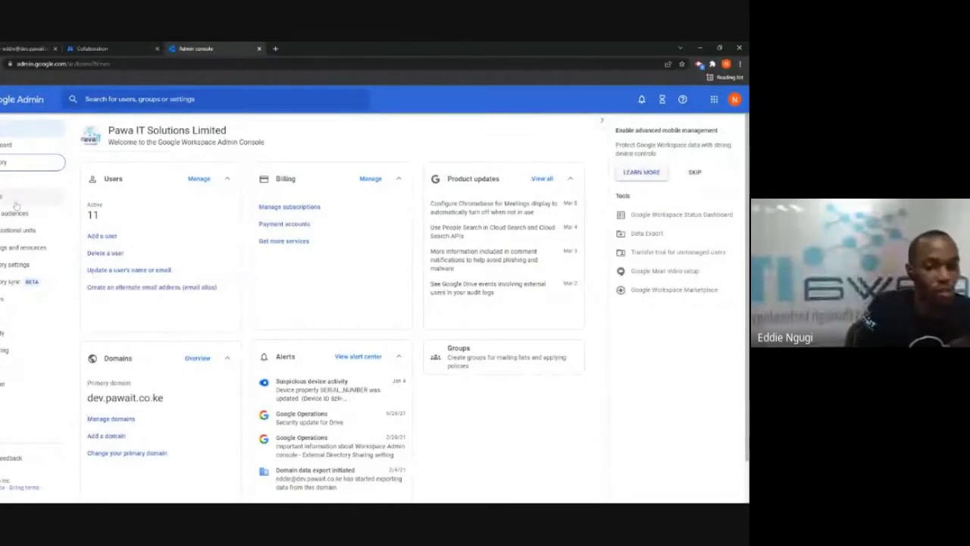
pyautogui.click(16, 198)
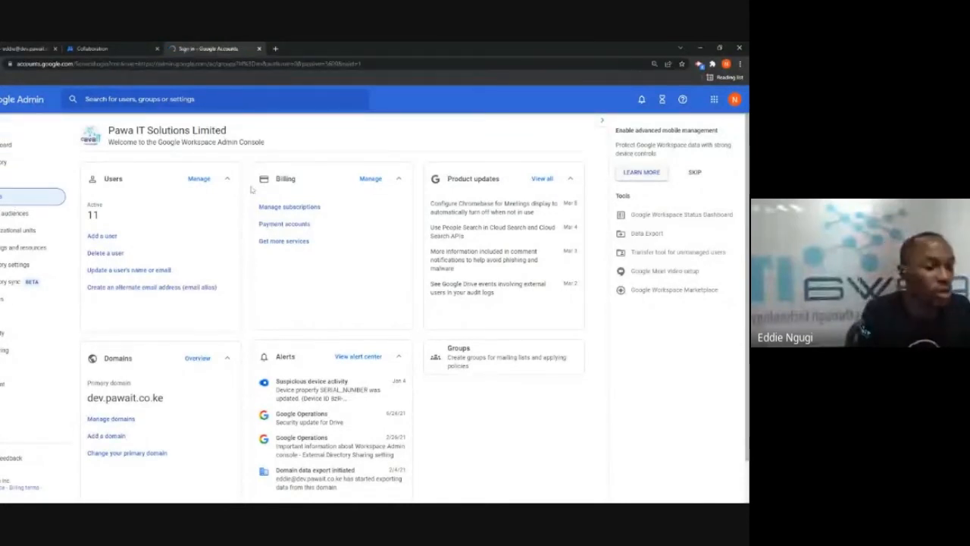
pyautogui.click(398, 300)
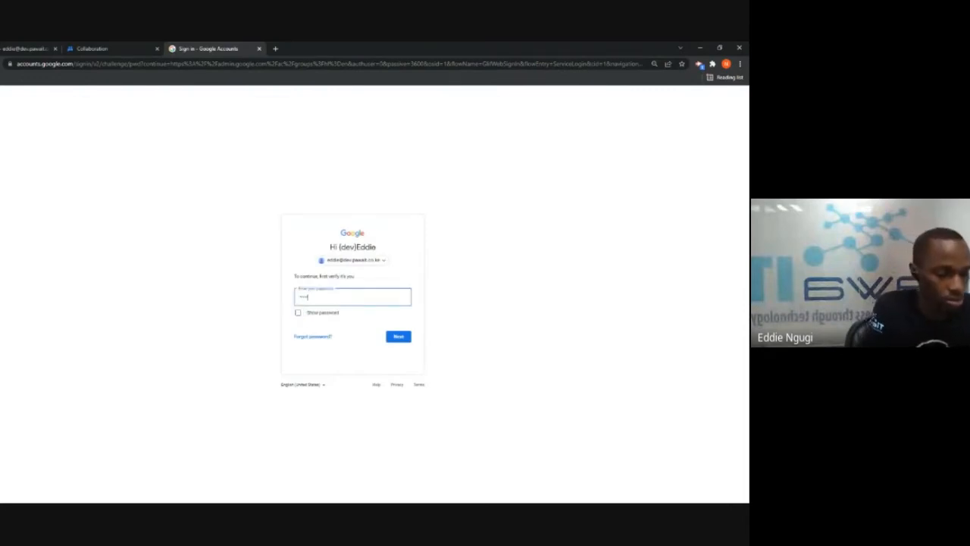
pyautogui.write('••')
pyautogui.press('Return')
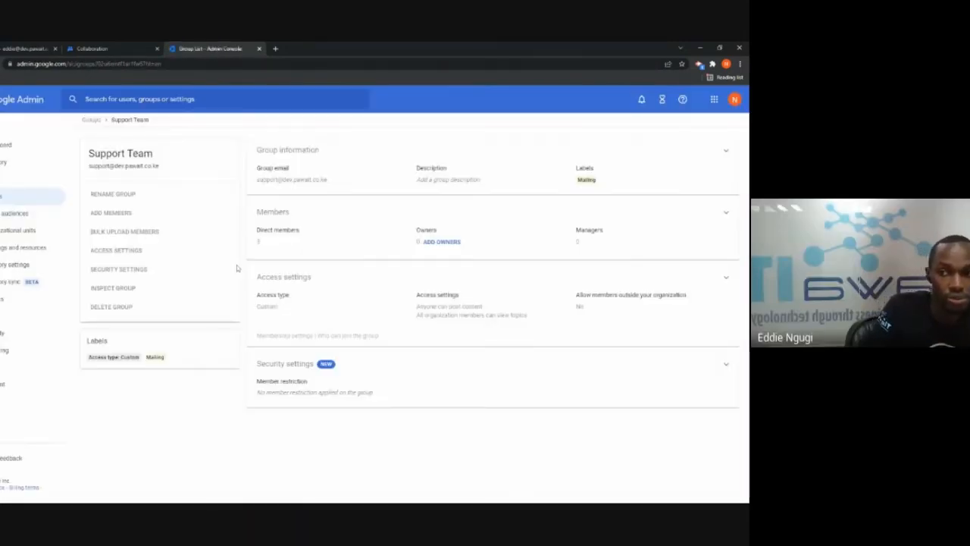
# Add a fourth user to Support Team's members, copy the group's email, and return to Gmail
pyautogui.click(348, 219)
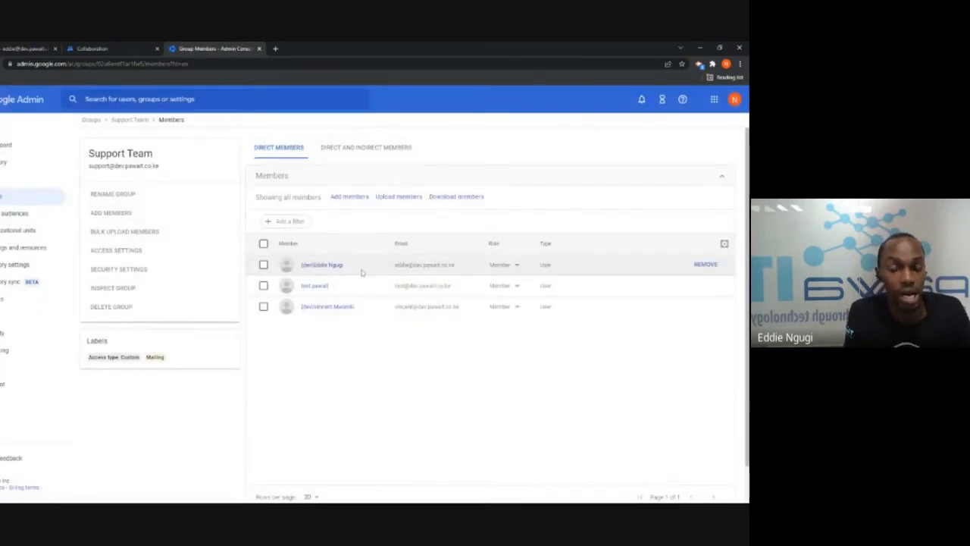
pyautogui.click(349, 199)
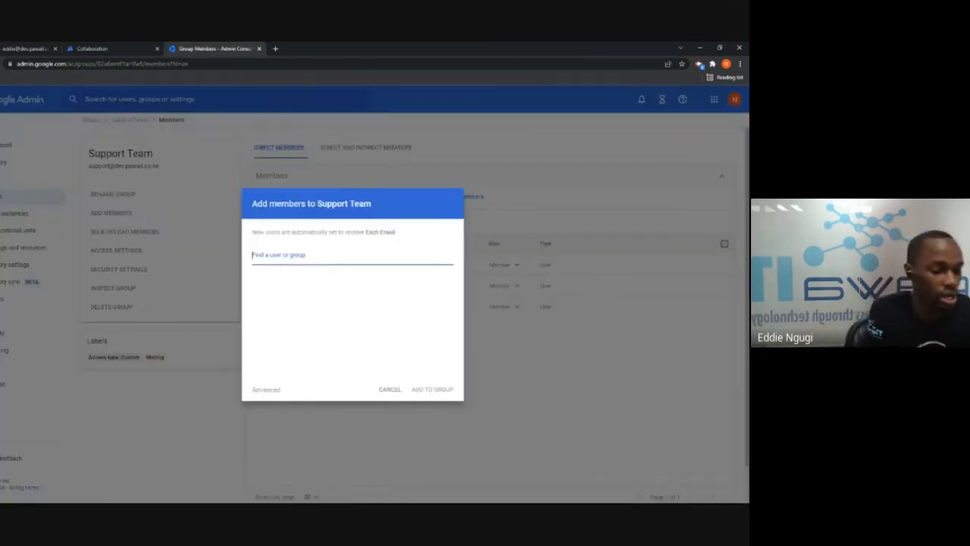
pyautogui.write('di')
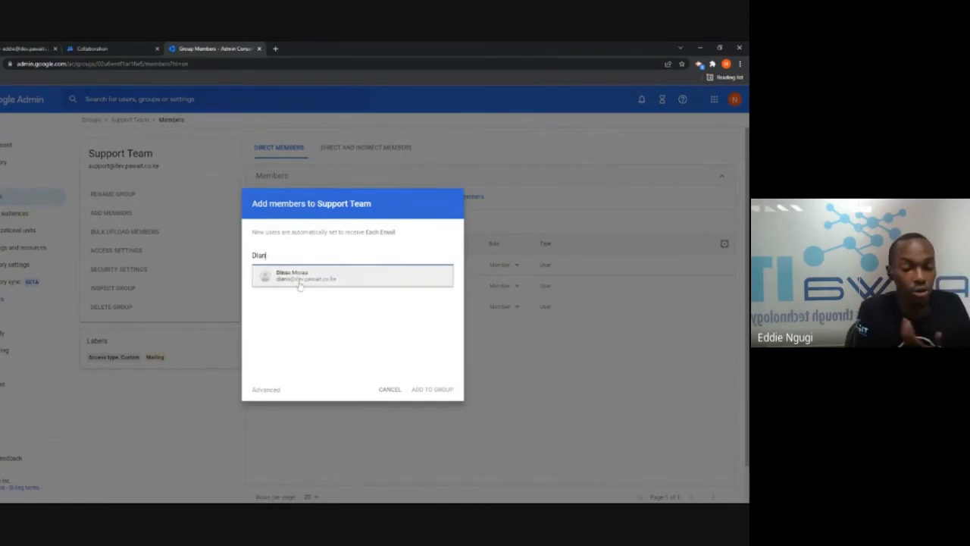
pyautogui.click(294, 277)
pyautogui.click(436, 390)
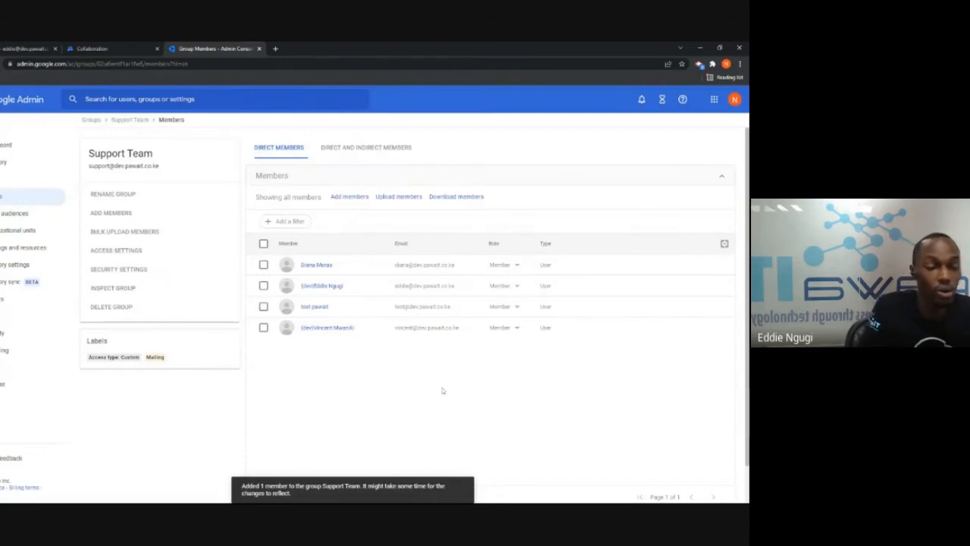
pyautogui.moveTo(158, 166); pyautogui.dragTo(88, 166)
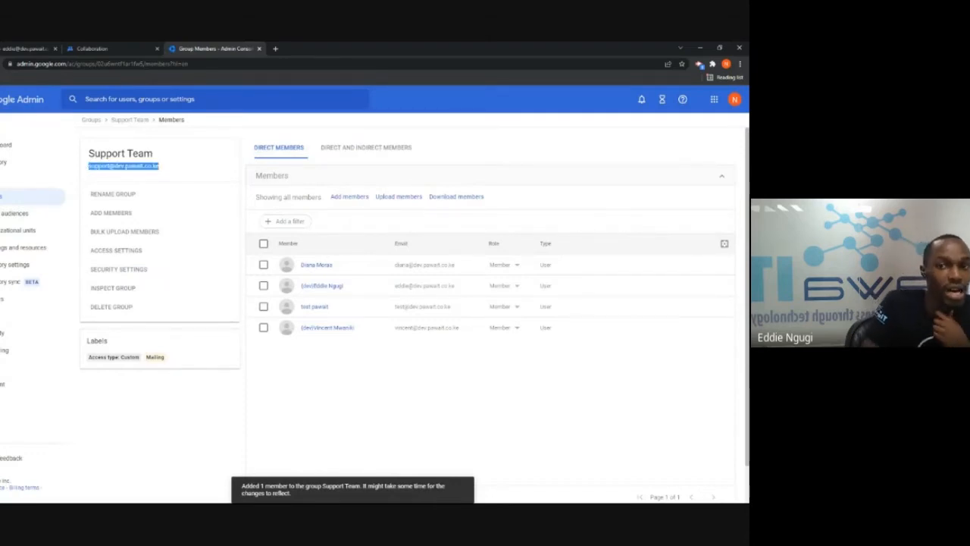
pyautogui.click(23, 47)
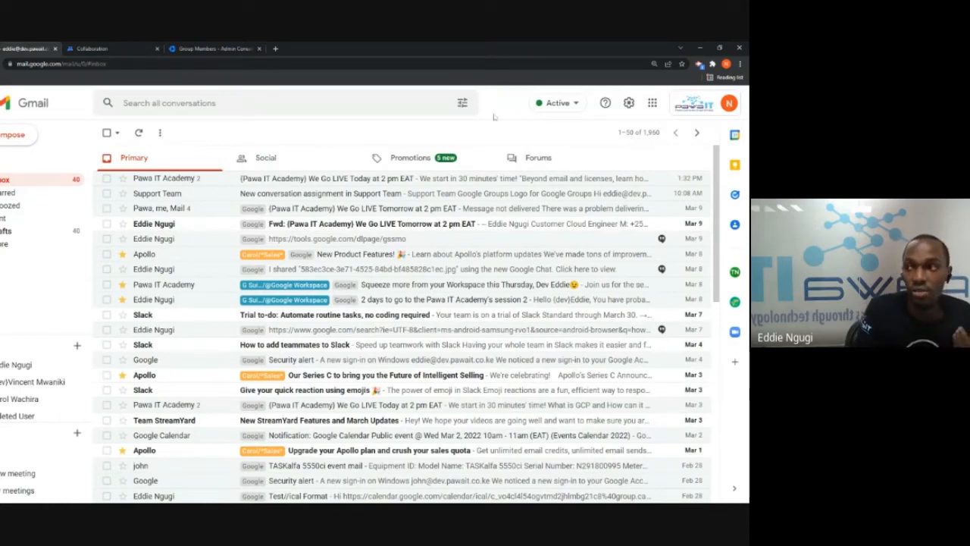
# Open Google Drive in a new tab from Gmail's Google apps grid
pyautogui.click(653, 104)
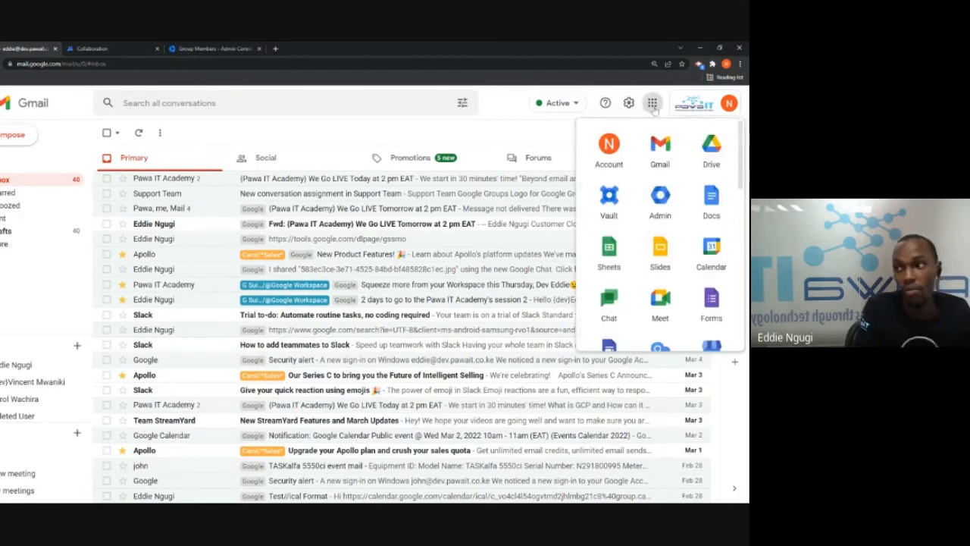
pyautogui.click(704, 155)
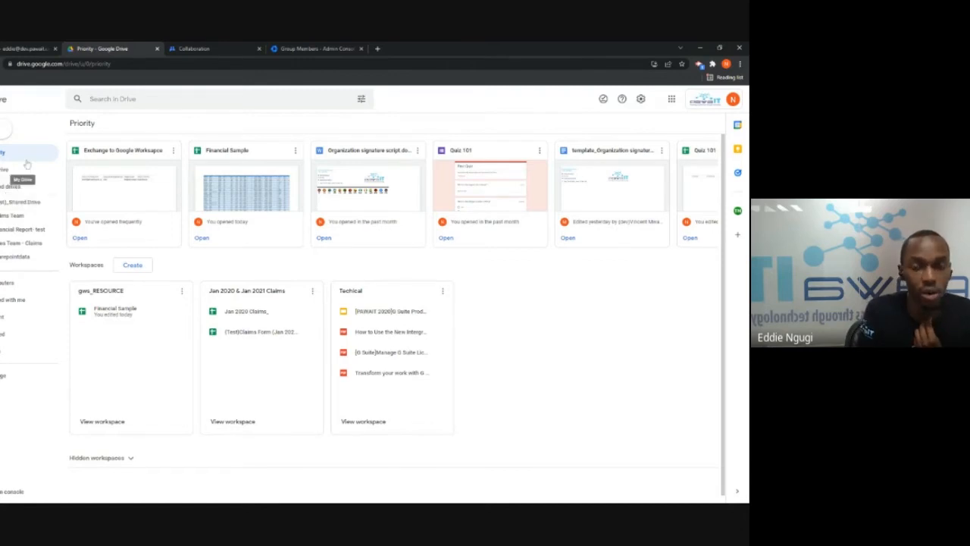
# Go to Shared drives and create a new shared drive named Customer Data
pyautogui.click(6, 132)
pyautogui.click(11, 186)
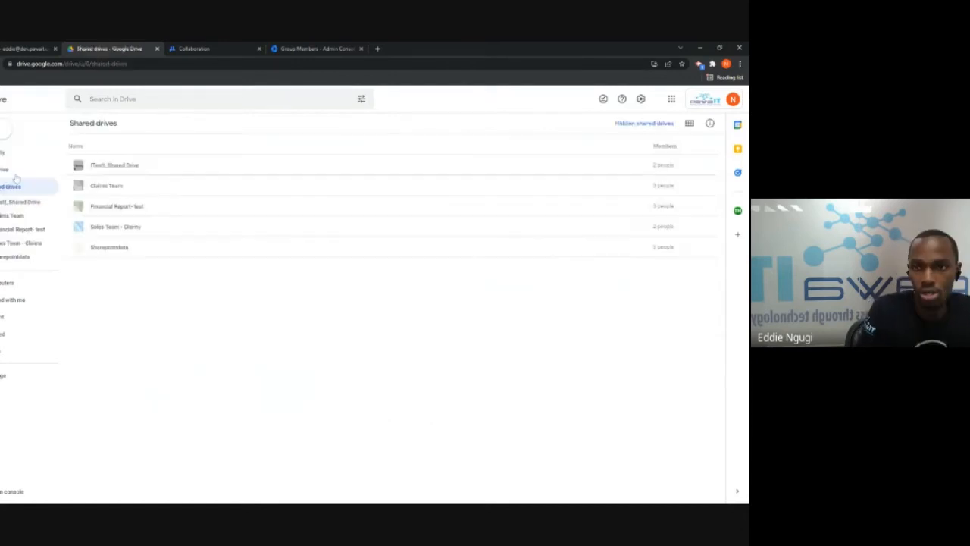
pyautogui.click(6, 132)
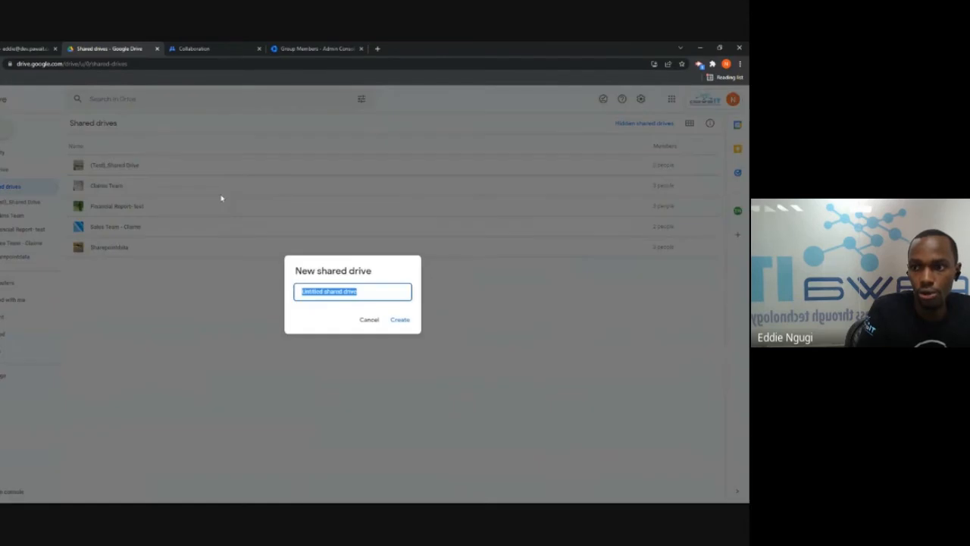
pyautogui.write('Customer Service')
pyautogui.click(400, 319)
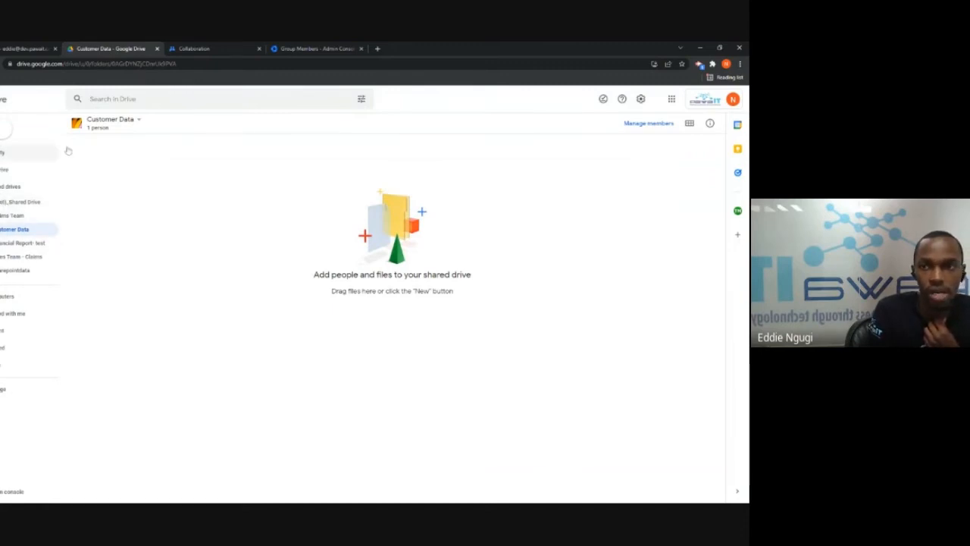
# Open Customer Data's member management and add the Support Team group
pyautogui.click(138, 121)
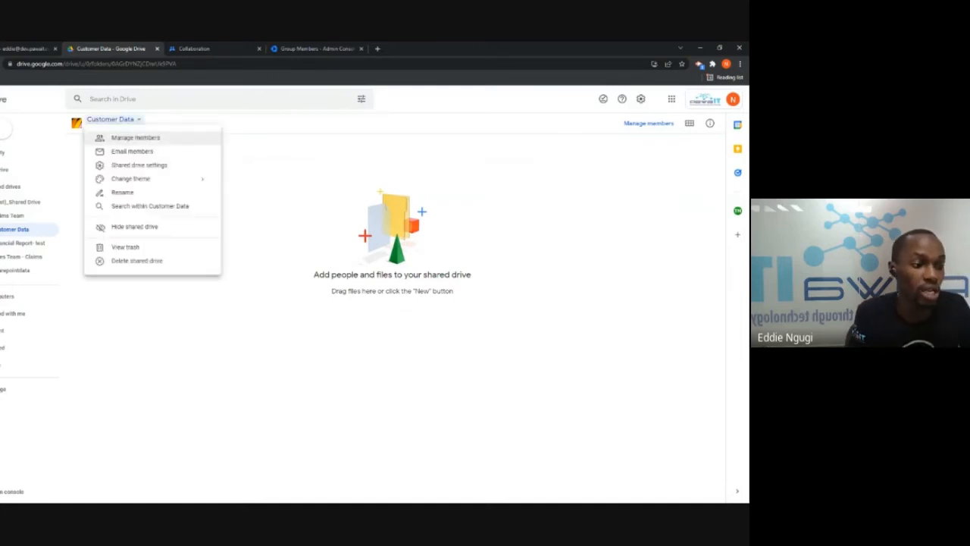
pyautogui.click(155, 171)
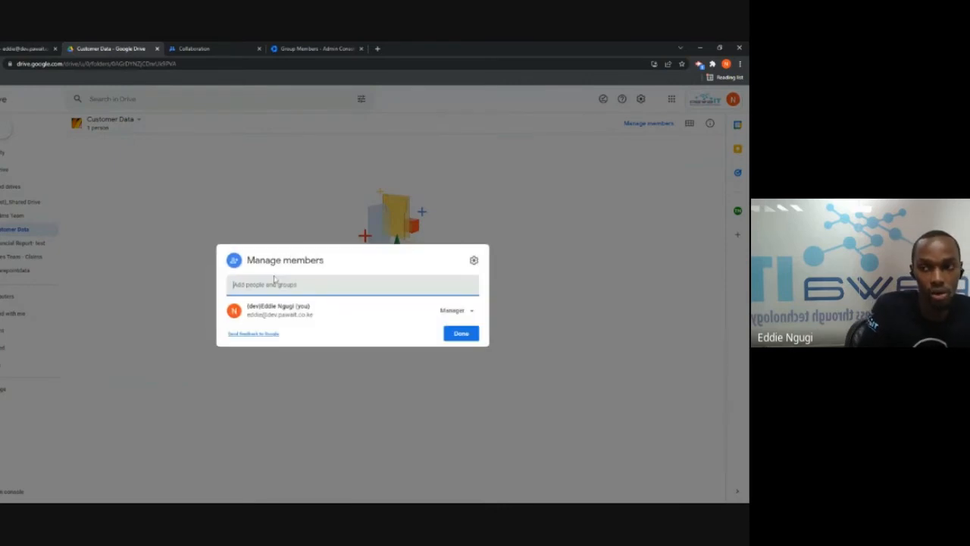
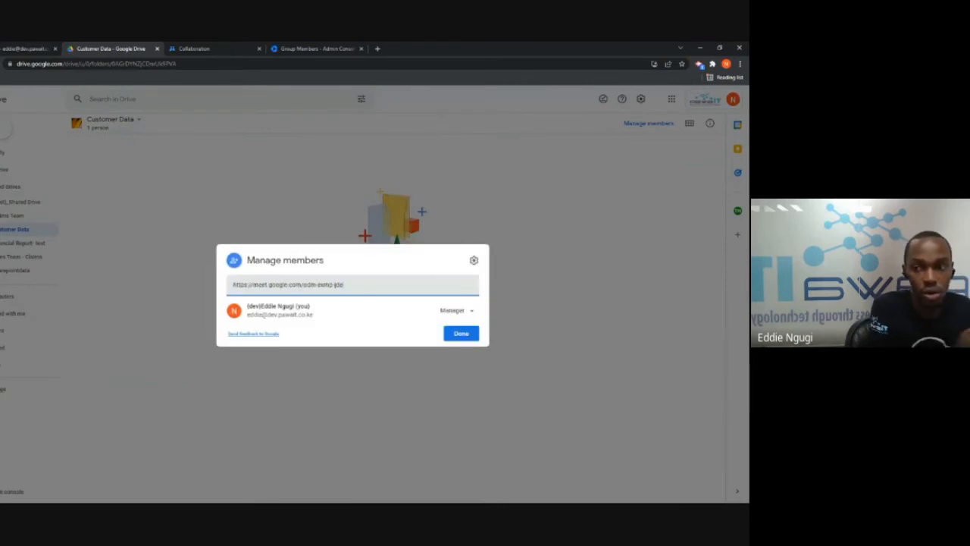
pyautogui.hotkey('ctrl', 'a')
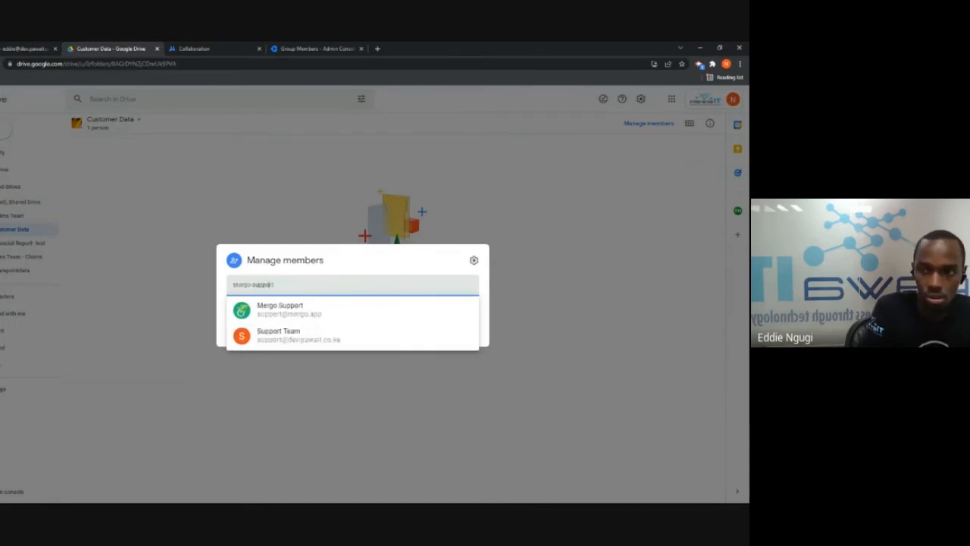
pyautogui.click(288, 336)
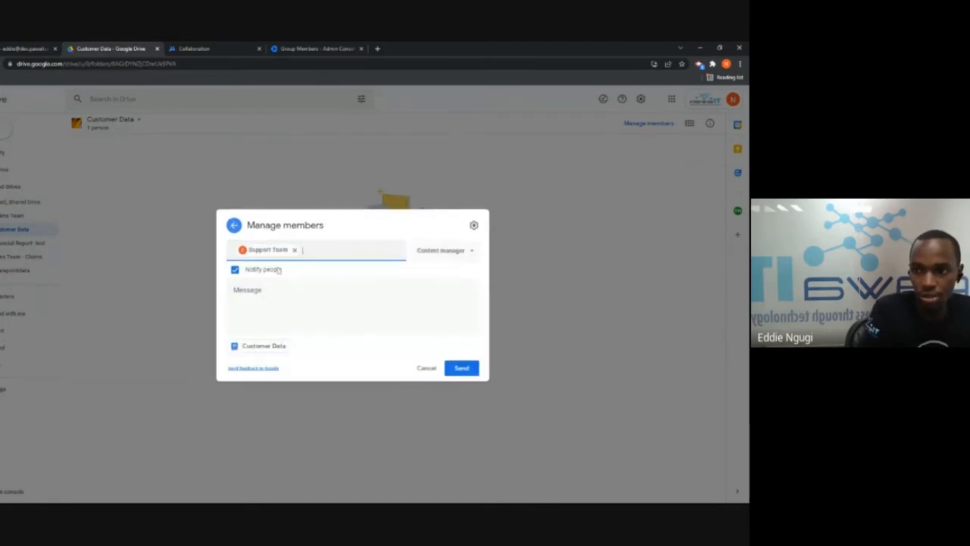
# Keep the Content manager role, add the message 'All Customer datat to be moved here', and send
pyautogui.moveTo(267, 255)
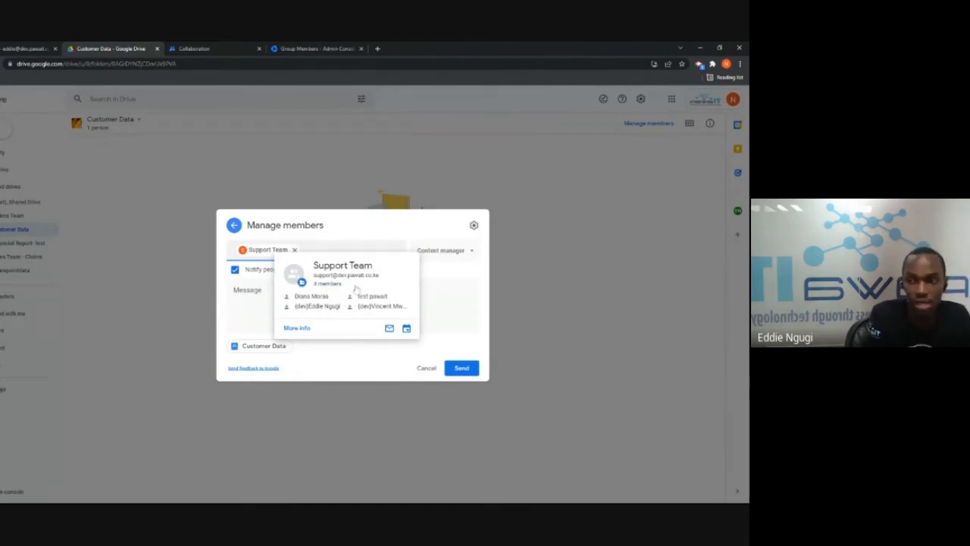
pyautogui.click(447, 248)
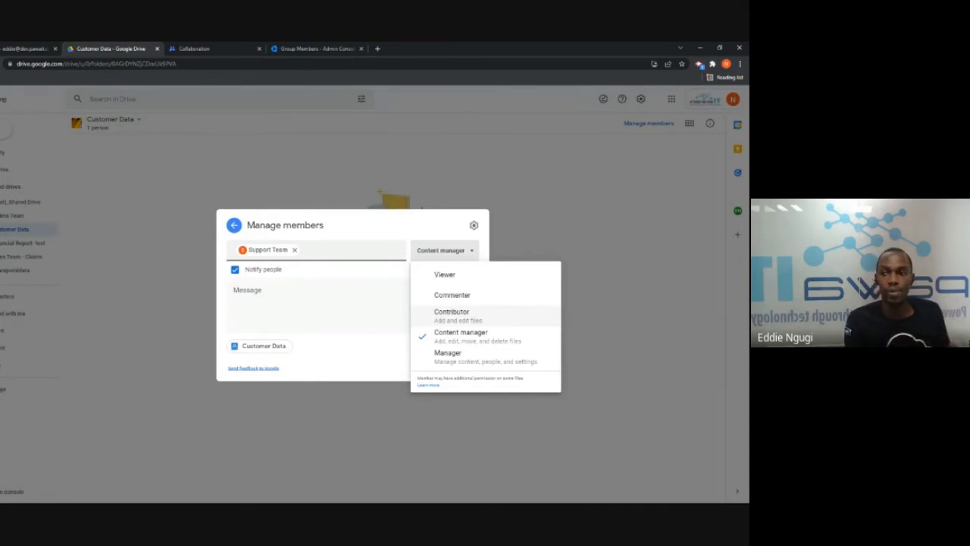
pyautogui.click(487, 341)
pyautogui.click(371, 305)
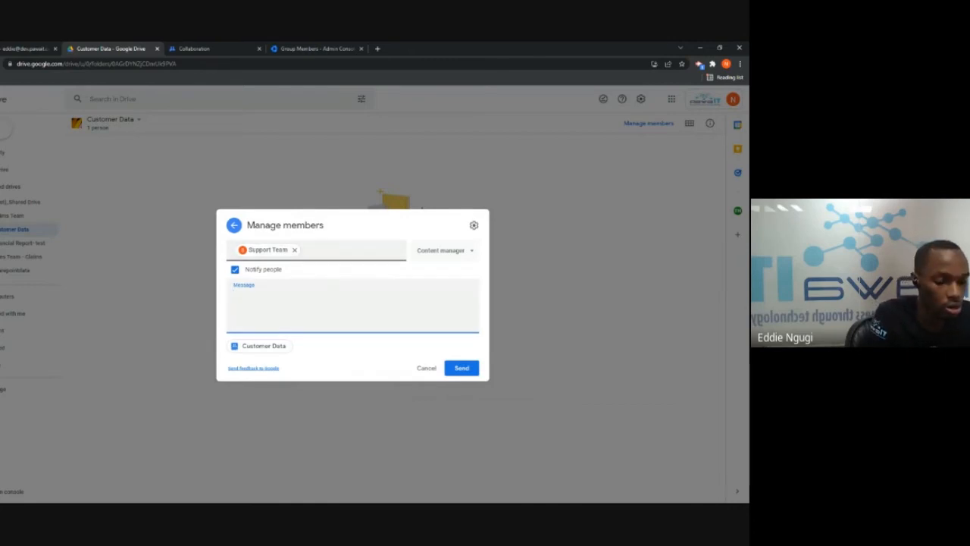
pyautogui.write('All Custo')
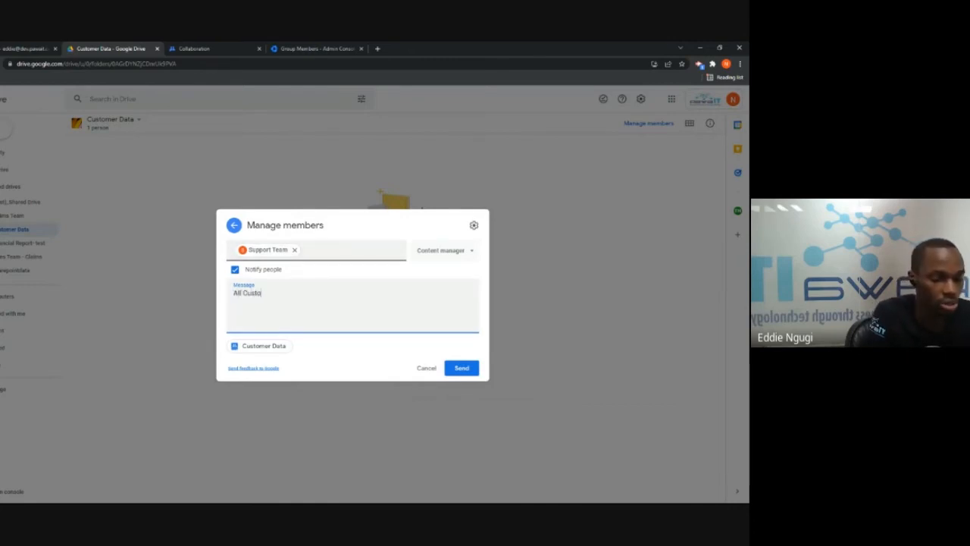
pyautogui.write('mer datat')
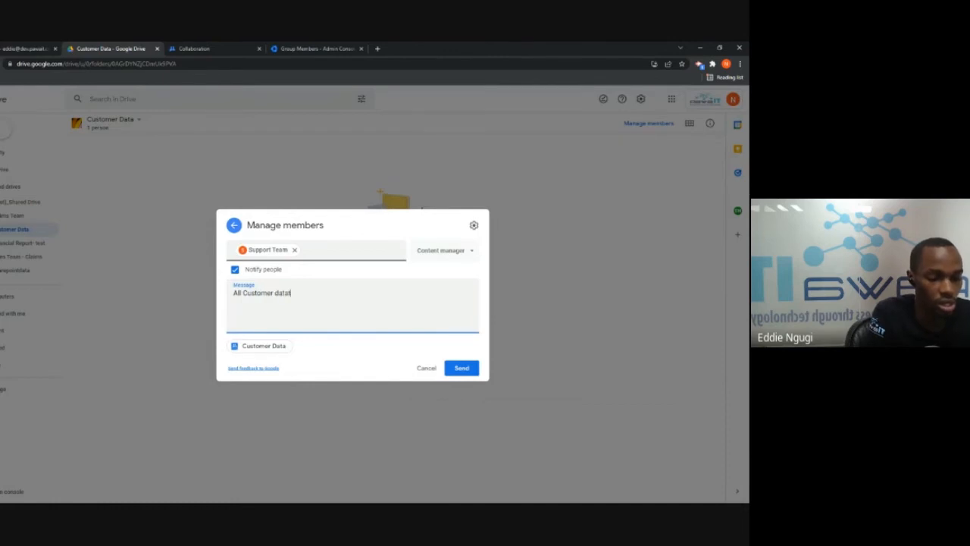
pyautogui.press('BackSpace')
pyautogui.write(' t')
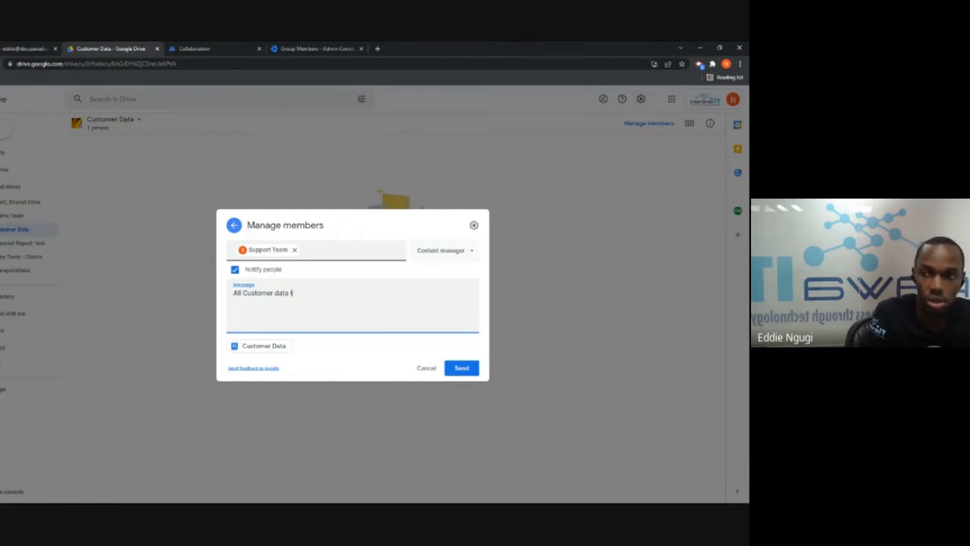
pyautogui.write('o be mo')
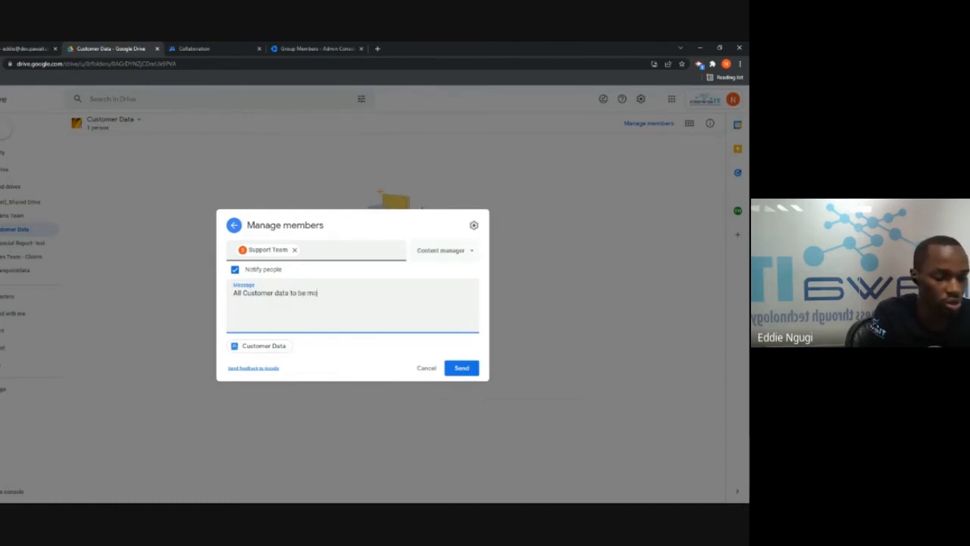
pyautogui.write('ved here')
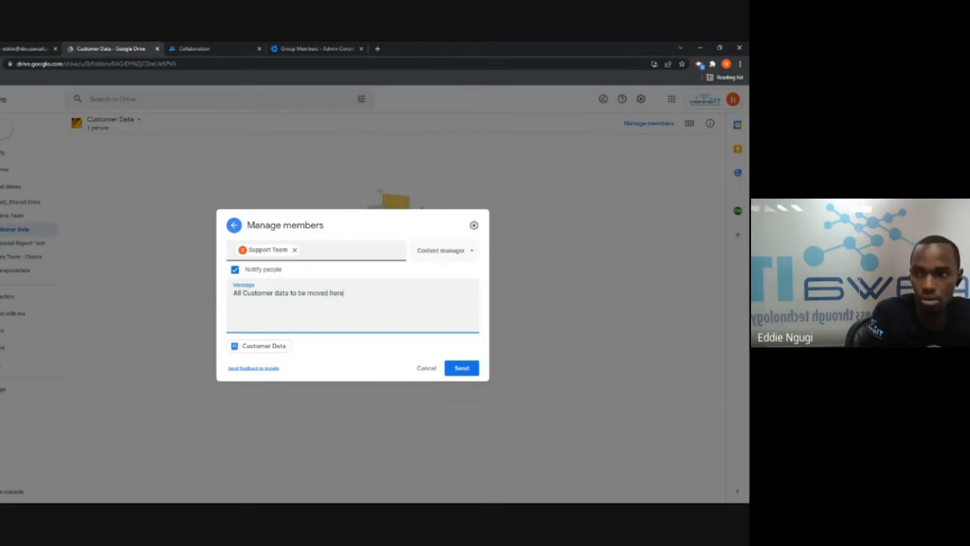
pyautogui.click(462, 370)
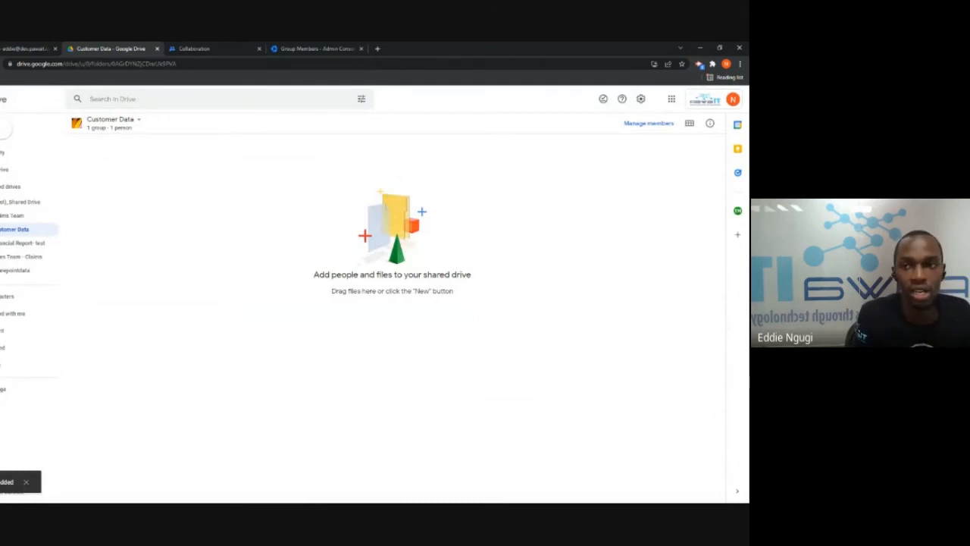
# Create a folder named Pawait in the Customer Data shared drive
pyautogui.click(4, 129)
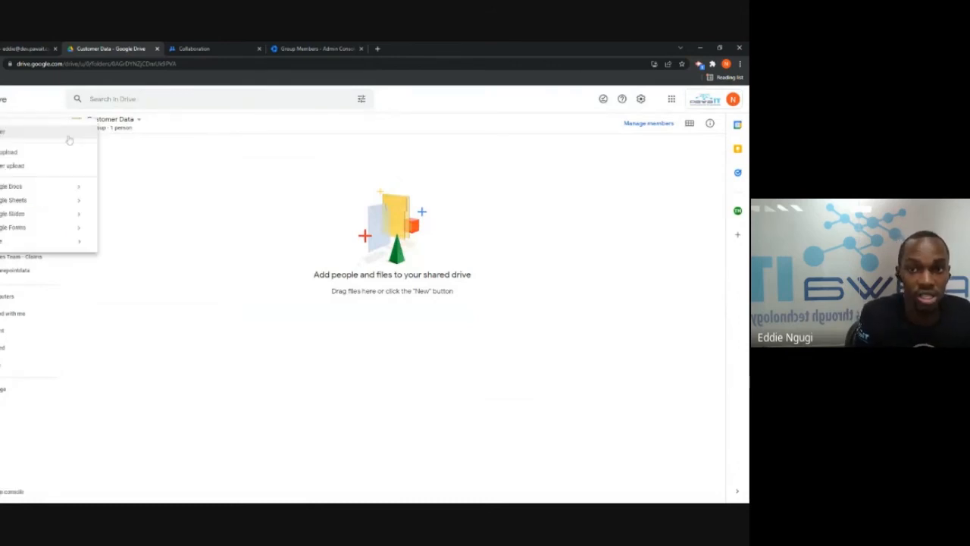
pyautogui.click(18, 136)
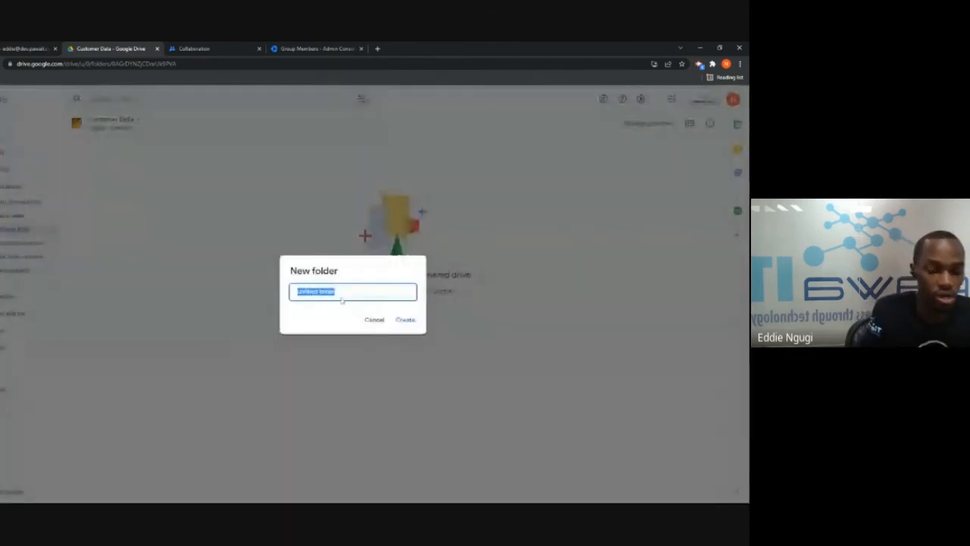
pyautogui.press('BackSpace')
pyautogui.write('Pawal')
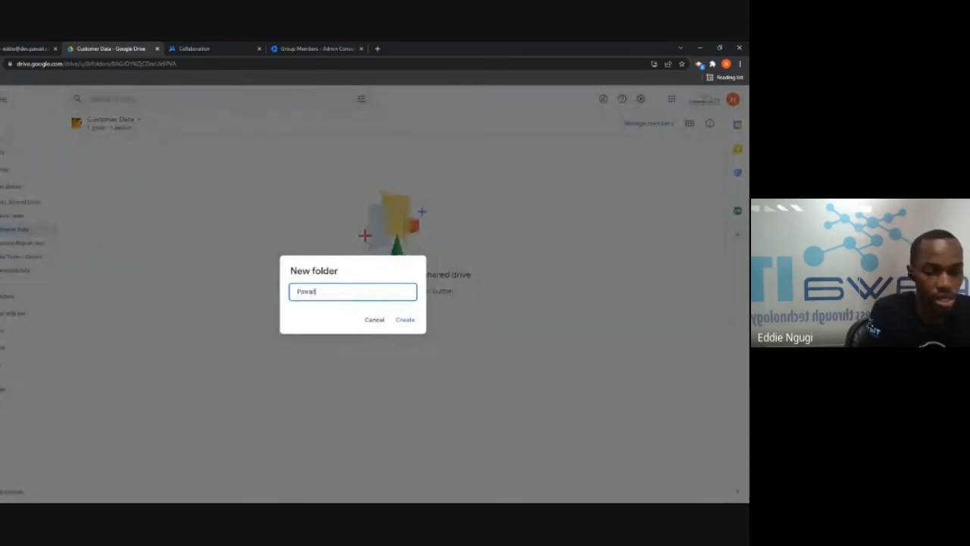
pyautogui.click(405, 319)
# Create a second folder named Customer XYZ, then open the Pawait folder
pyautogui.click(7, 125)
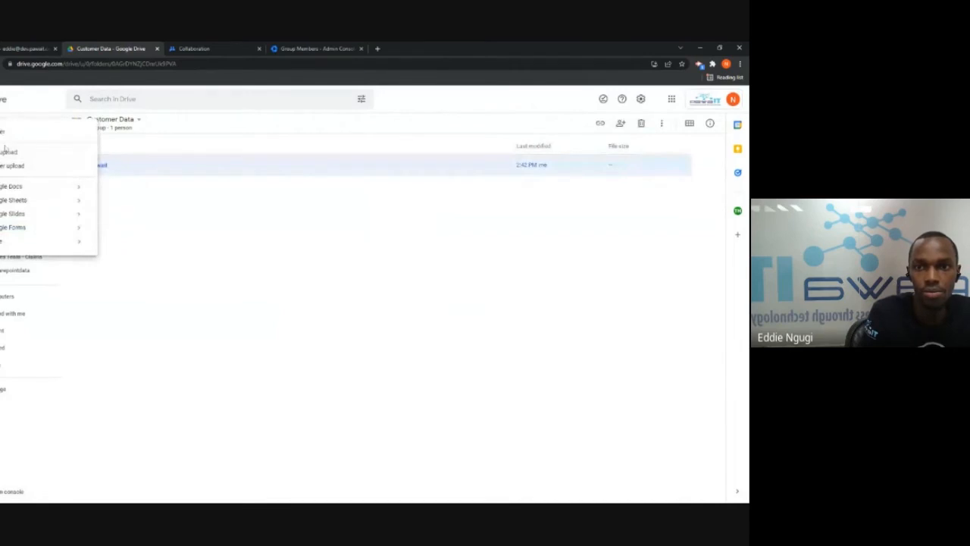
pyautogui.click(45, 133)
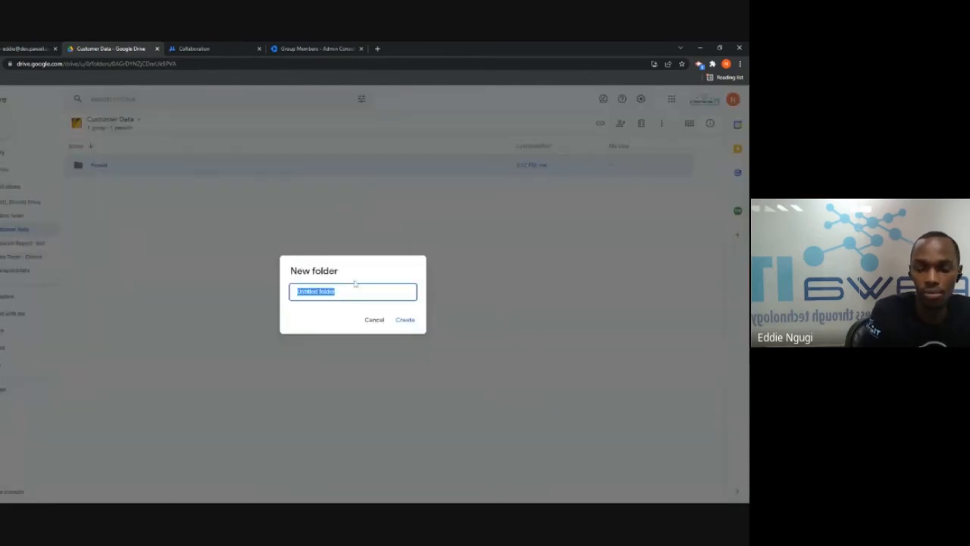
pyautogui.press('BackSpace')
pyautogui.write('Customer XYZ')
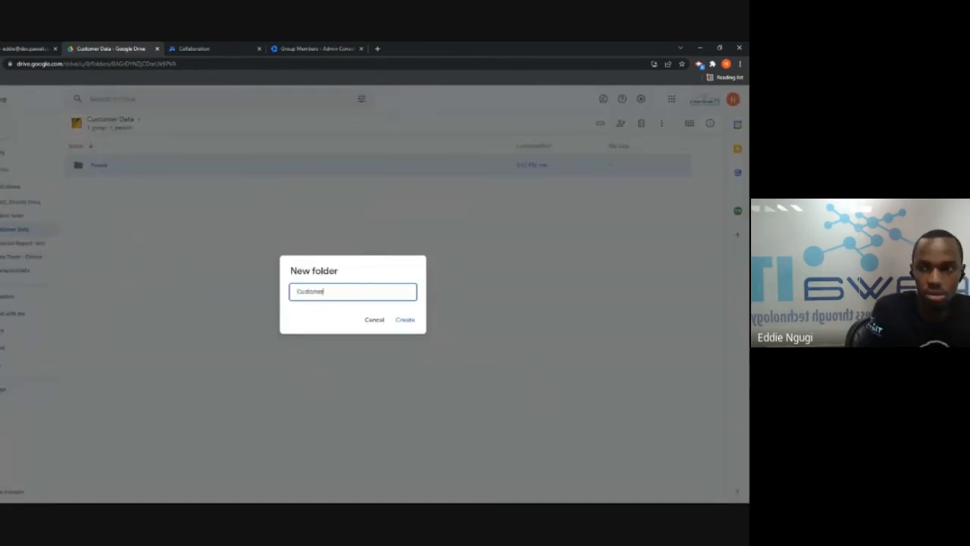
pyautogui.click(404, 319)
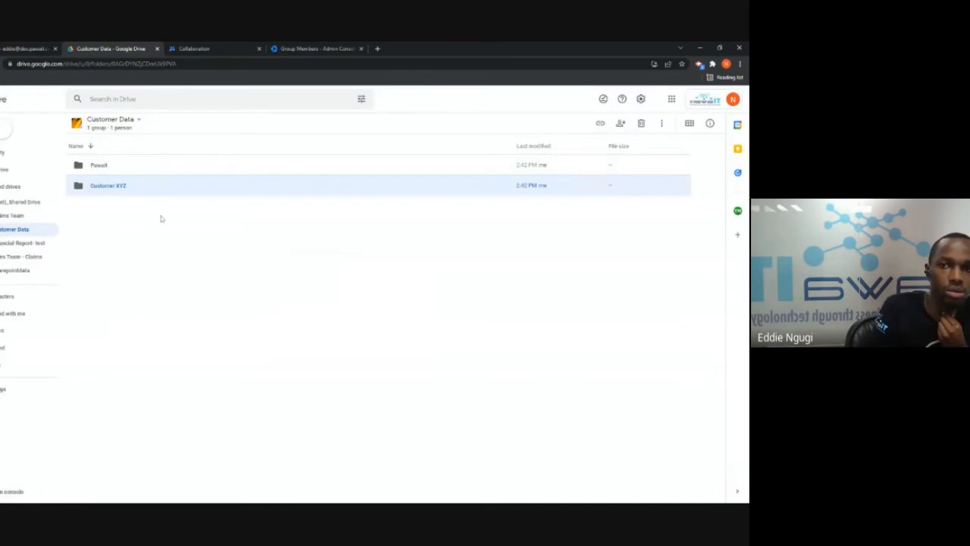
pyautogui.click(113, 168)
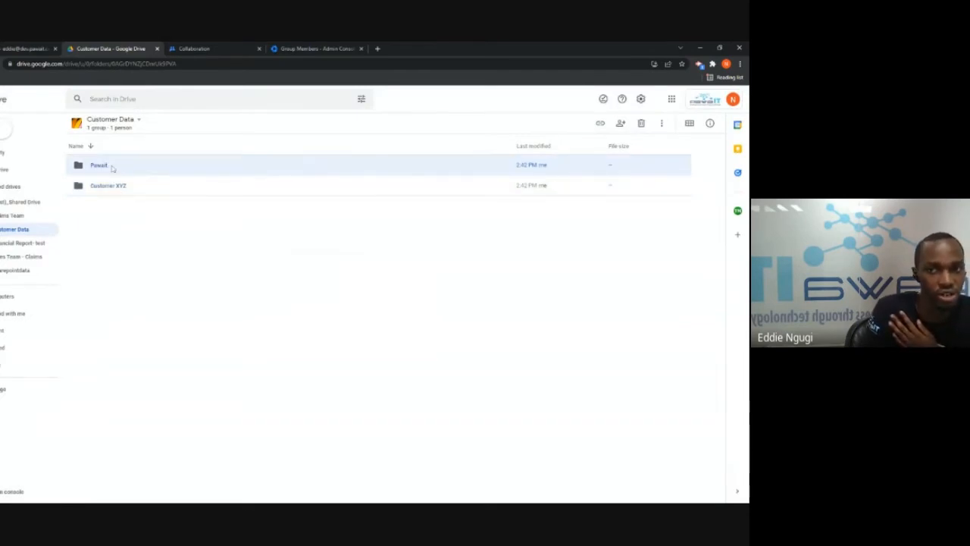
pyautogui.doubleClick(112, 167)
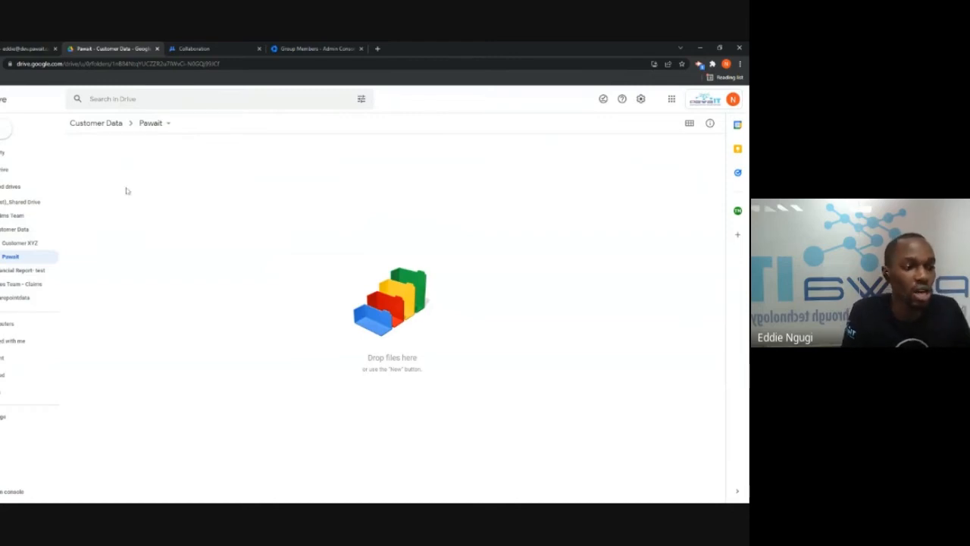
# Create a subfolder named 'Support cases' inside the Pawait folder
pyautogui.click(11, 133)
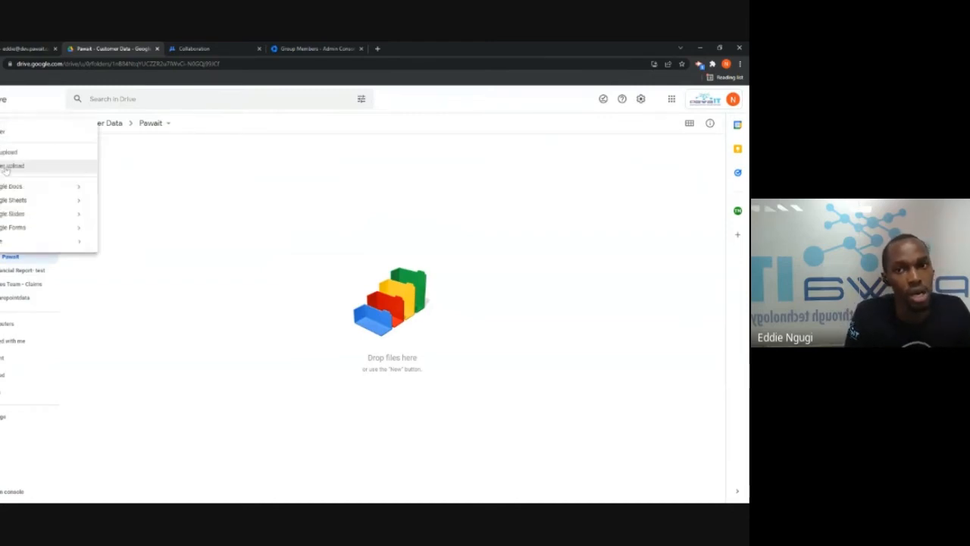
pyautogui.click(9, 152)
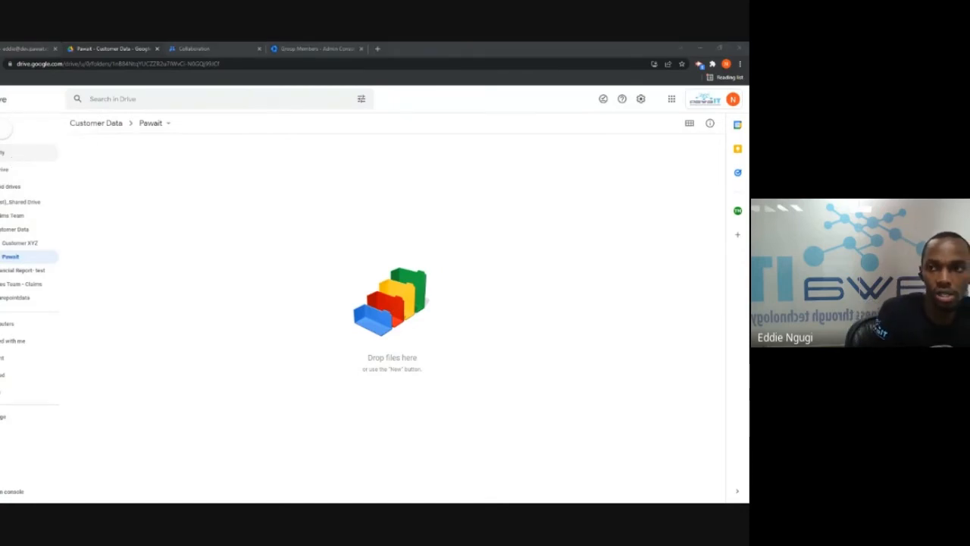
pyautogui.click(10, 133)
pyautogui.click(9, 136)
pyautogui.write('Support cases')
pyautogui.press('Return')
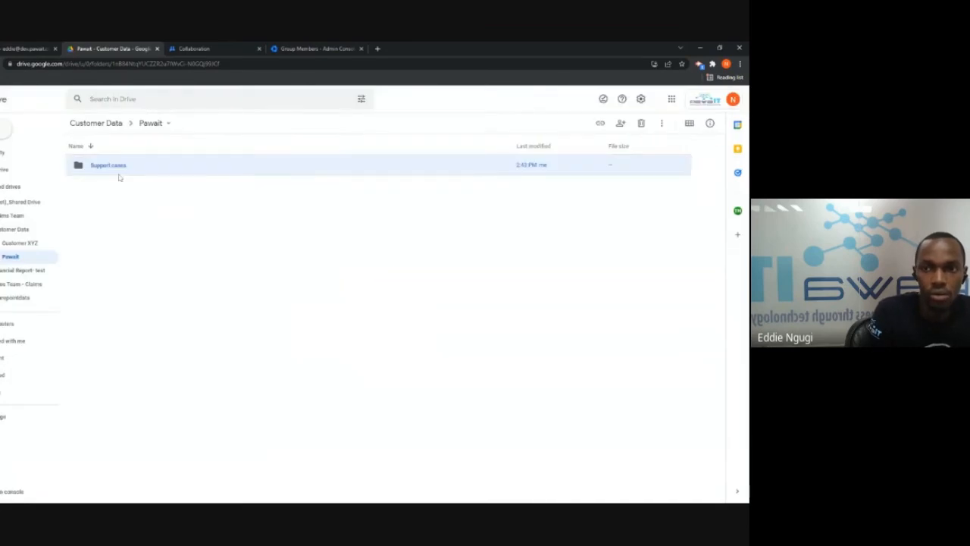
# Create a second subfolder named 'Contracts', then open the Support cases folder
pyautogui.click(5, 133)
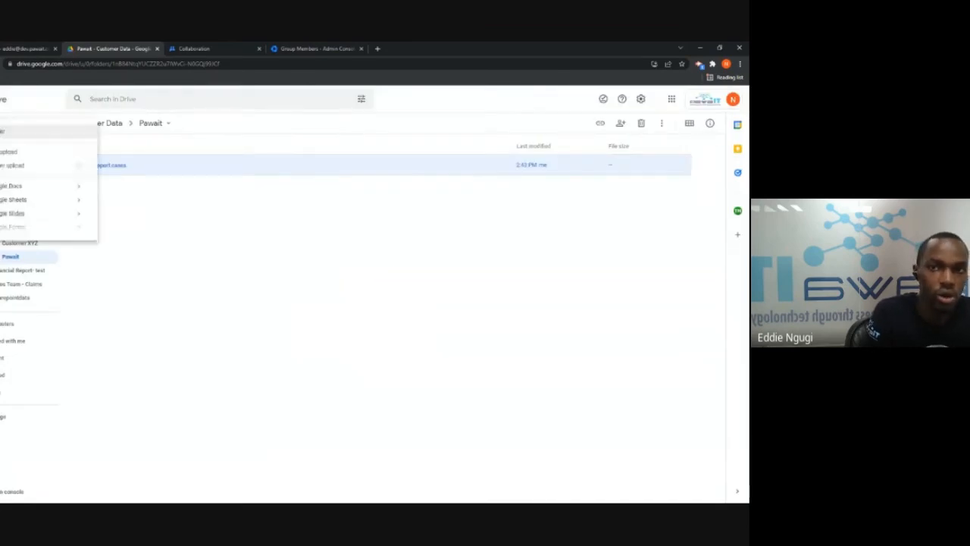
pyautogui.click(17, 137)
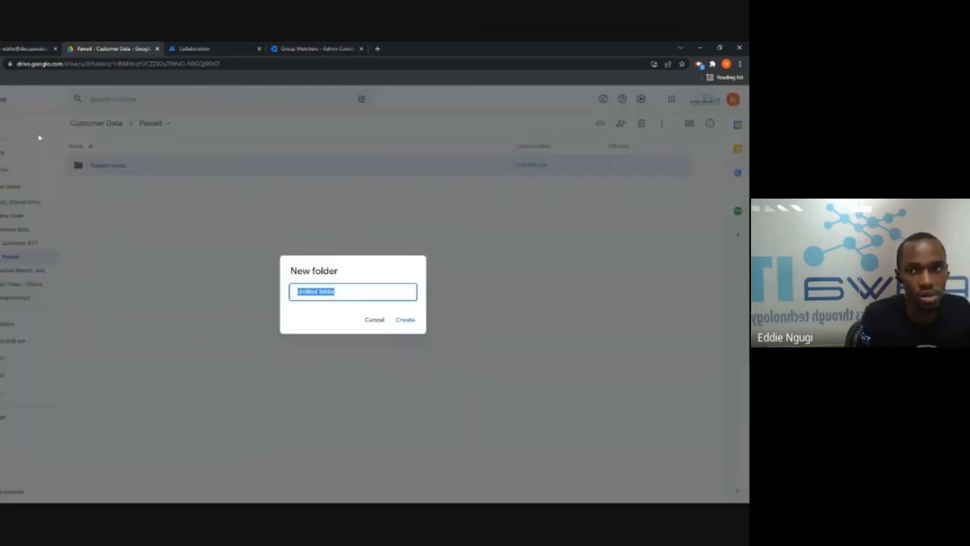
pyautogui.press('BackSpace')
pyautogui.write('Adi')
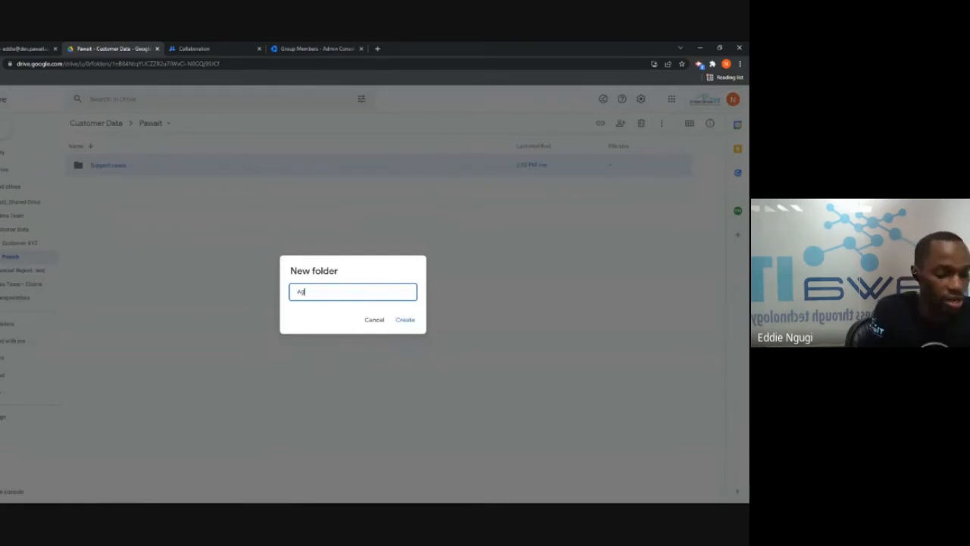
pyautogui.press('BackSpace')
pyautogui.press('BackSpace')
pyautogui.press('BackSpace')
pyautogui.write('Contracts')
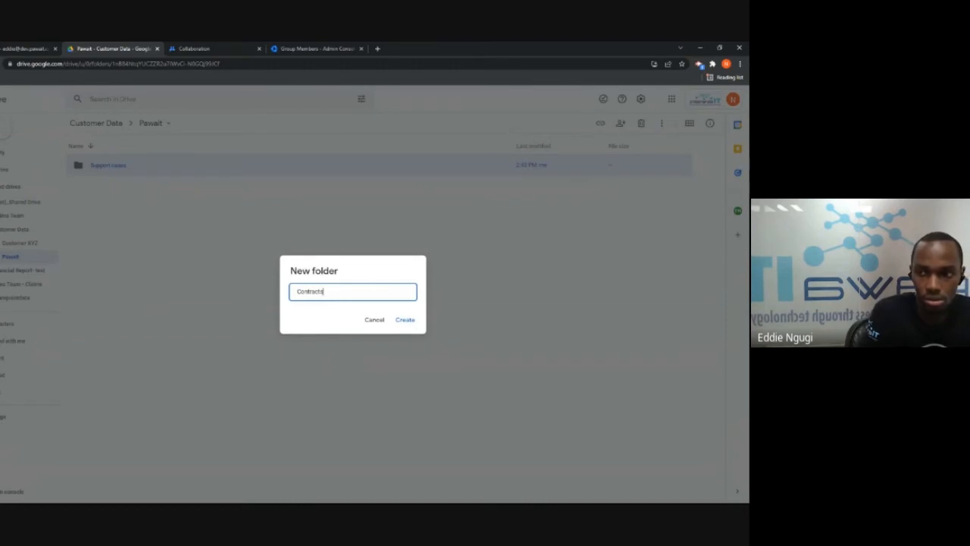
pyautogui.click(405, 319)
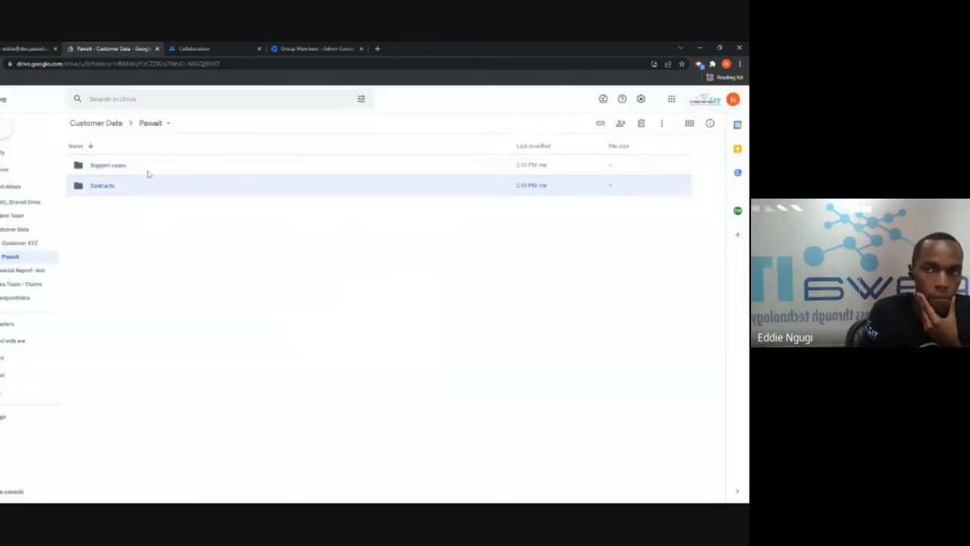
pyautogui.click(115, 169)
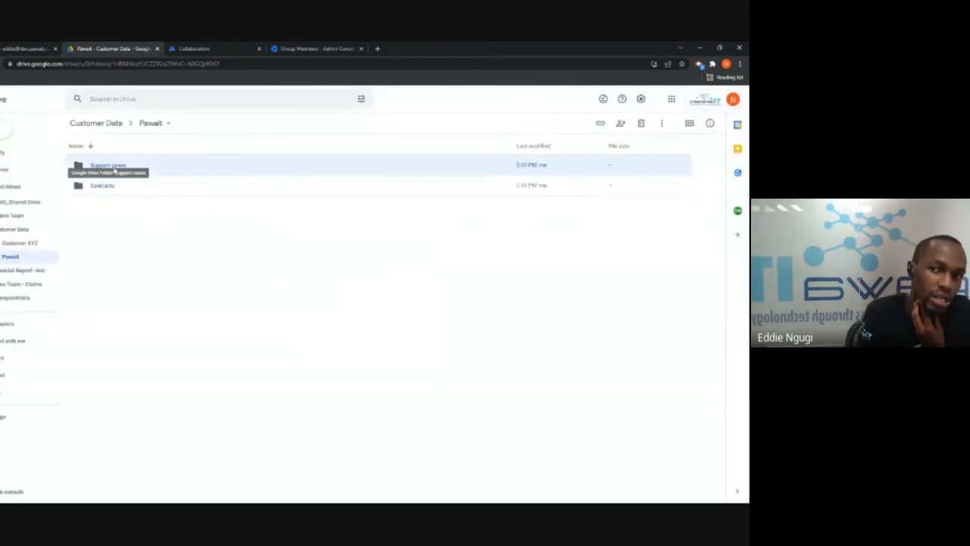
pyautogui.doubleClick(156, 169)
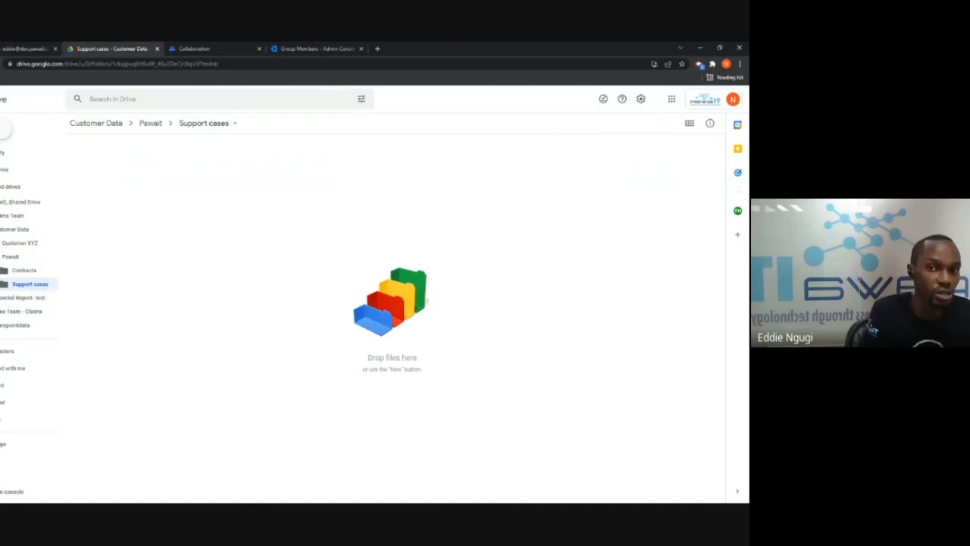
# Upload Financial Sample.xlsx into Support cases and open it in Google Sheets
pyautogui.click(4, 129)
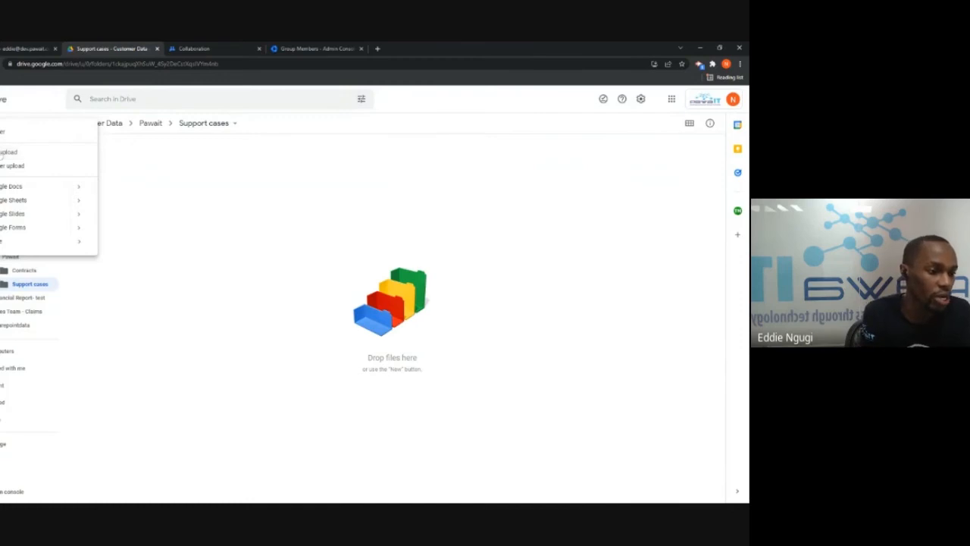
pyautogui.click(5, 152)
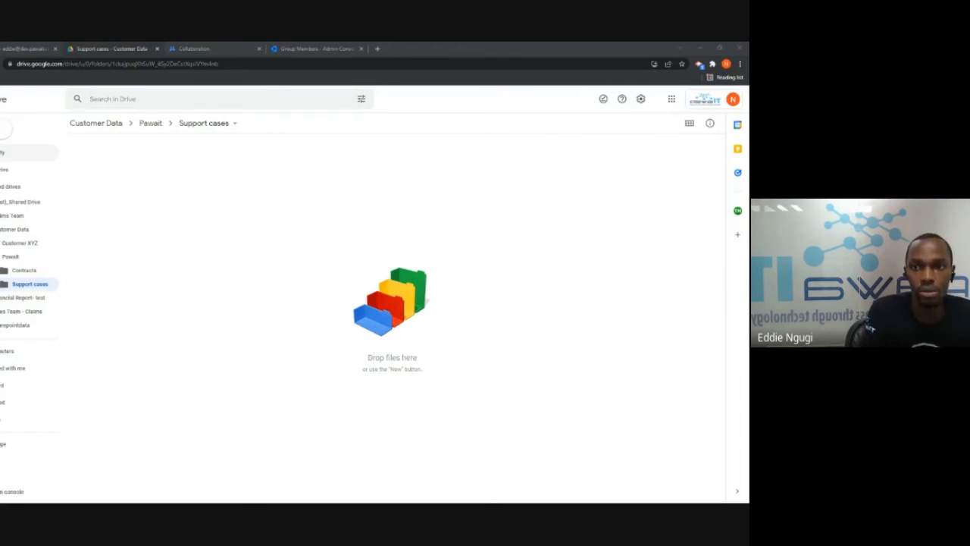
pyautogui.press('Return')
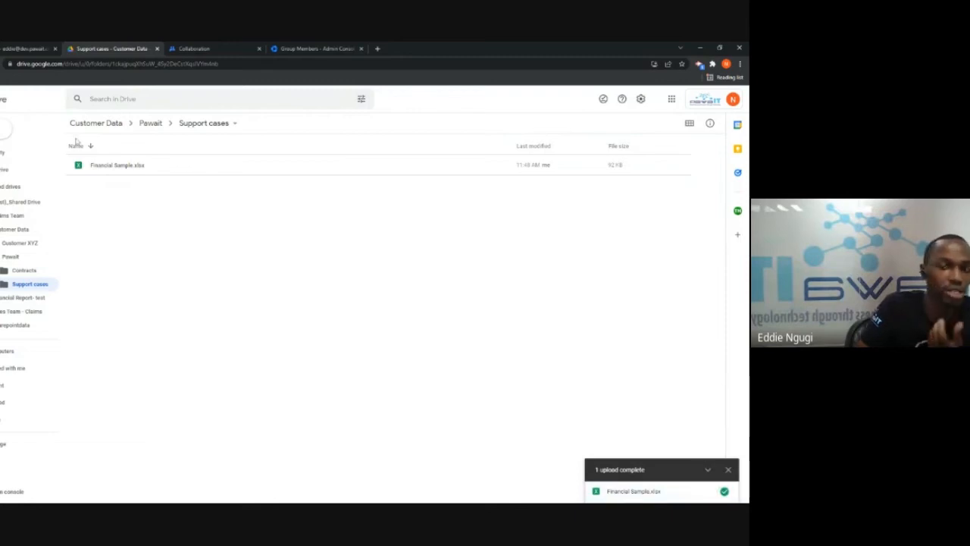
pyautogui.doubleClick(124, 167)
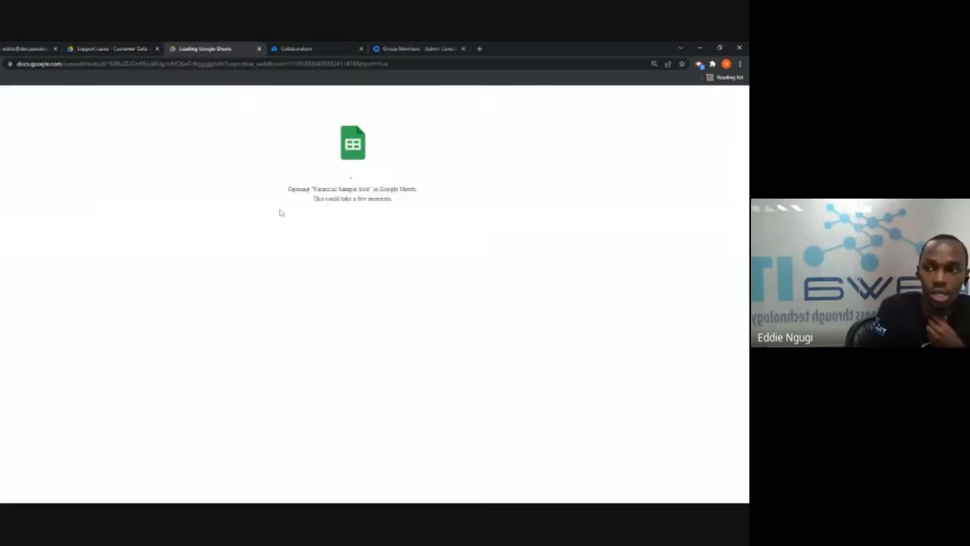
# In the Financial Sample.xlsx tab, view Pivot Table 1, Sheet2, then return to Source
pyautogui.click(128, 47)
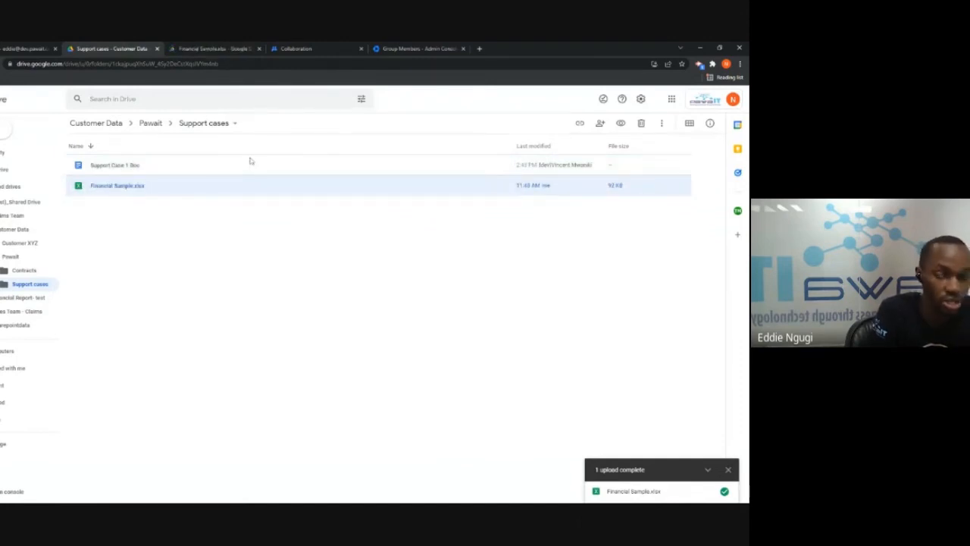
pyautogui.click(184, 47)
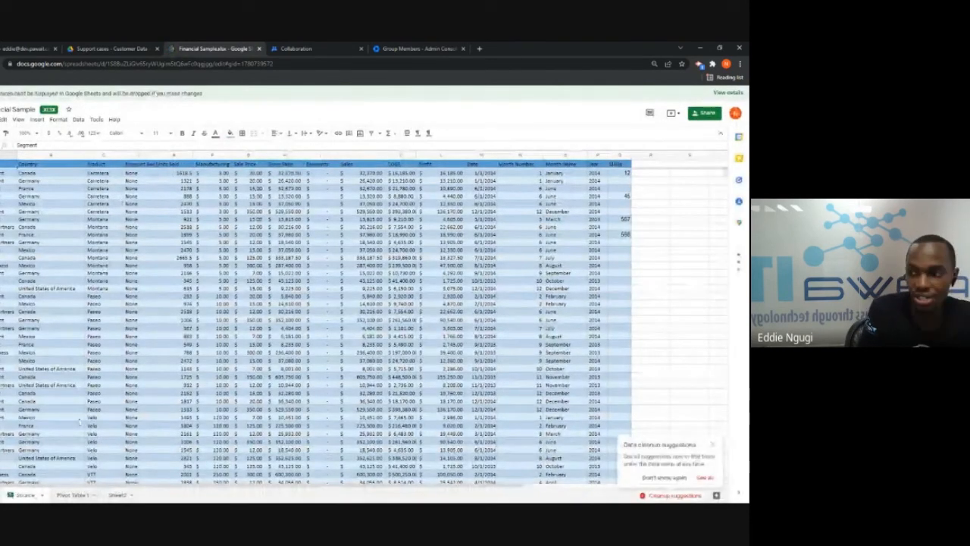
pyautogui.click(70, 495)
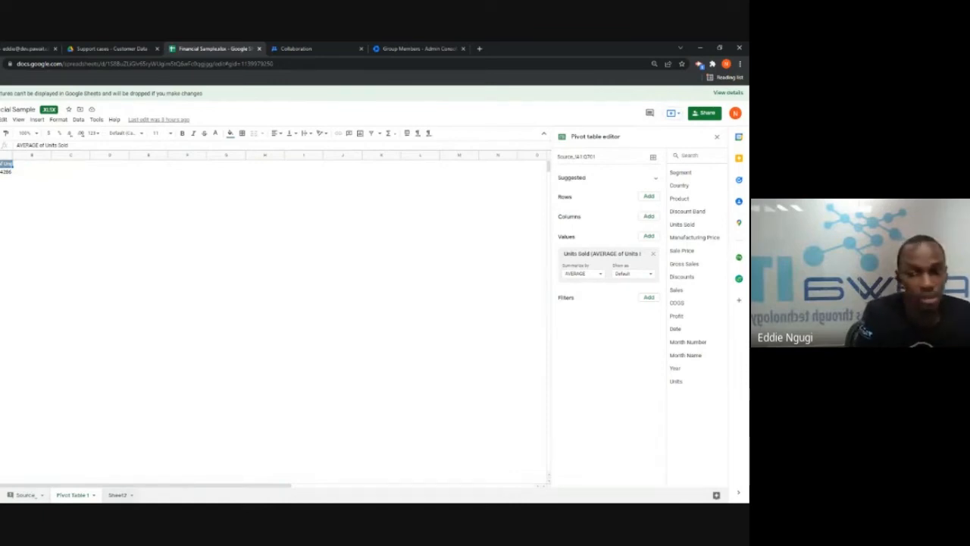
pyautogui.click(118, 495)
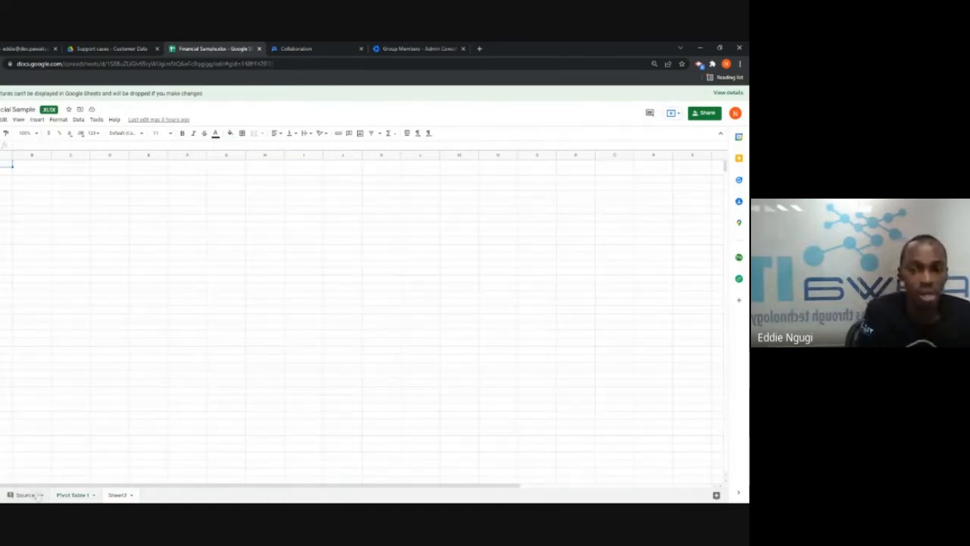
pyautogui.click(25, 495)
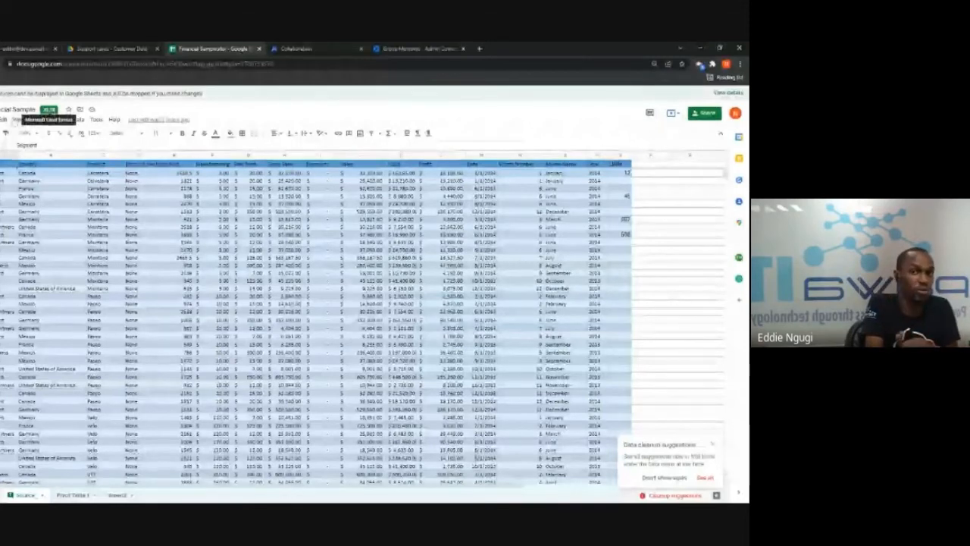
# Convert Financial Sample.xlsx to a native Google Sheets copy, check it, then return to Support cases
pyautogui.click(0, 119)
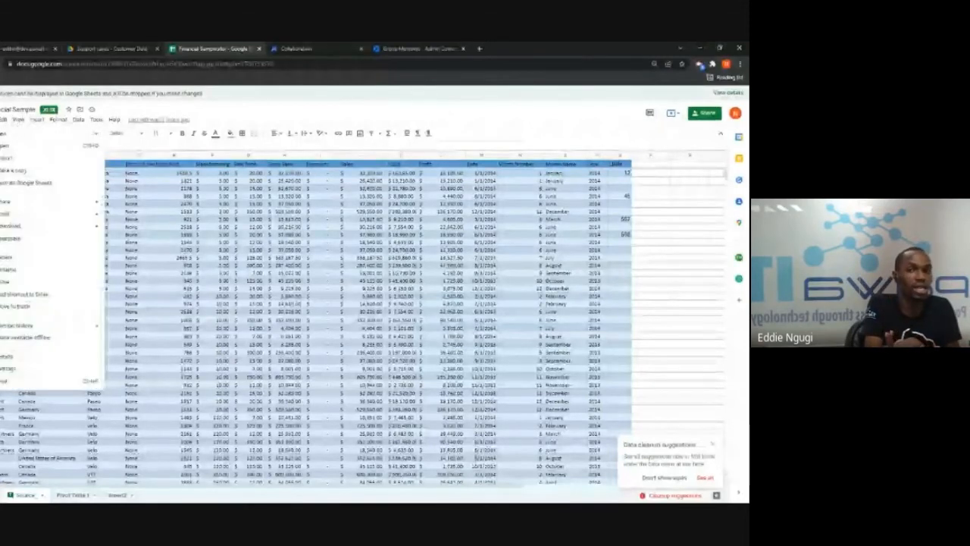
pyautogui.click(27, 183)
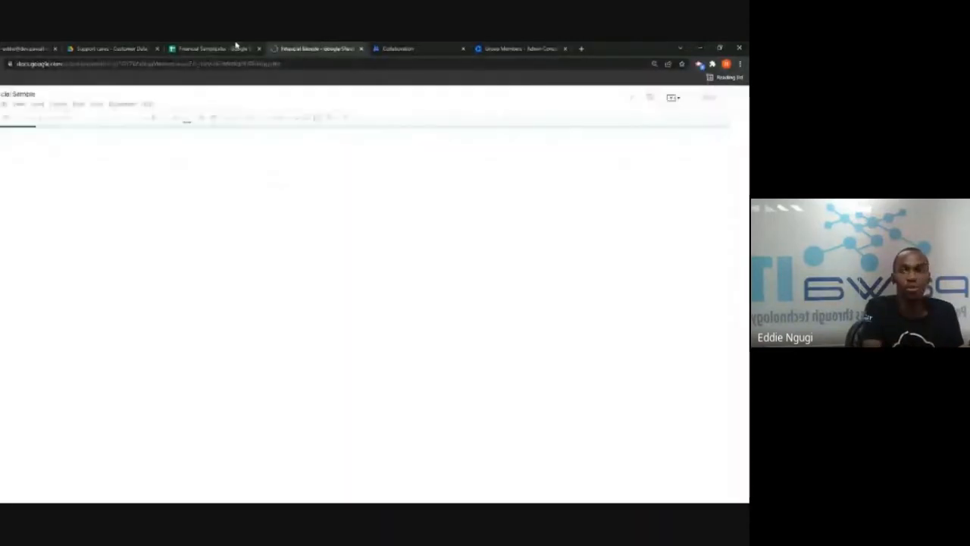
pyautogui.click(227, 47)
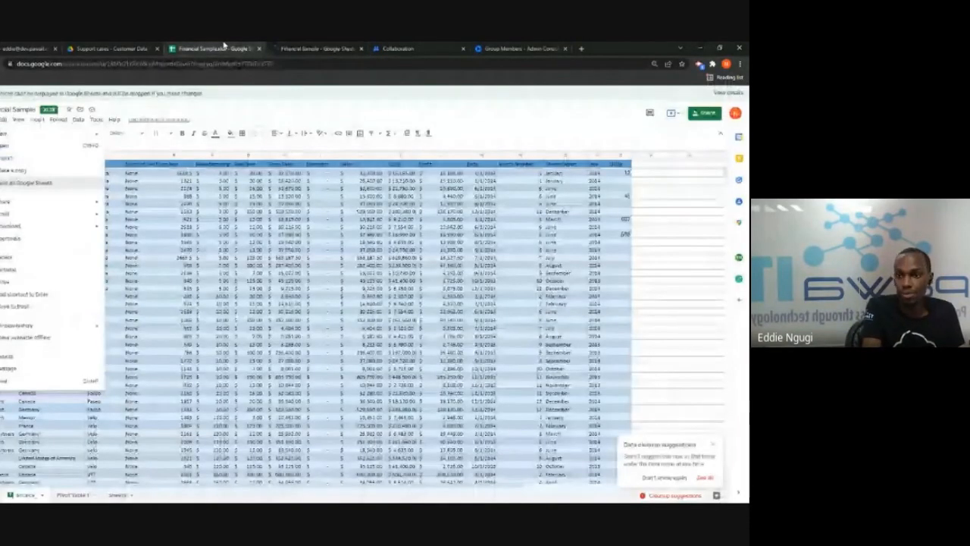
pyautogui.moveTo(620, 114)
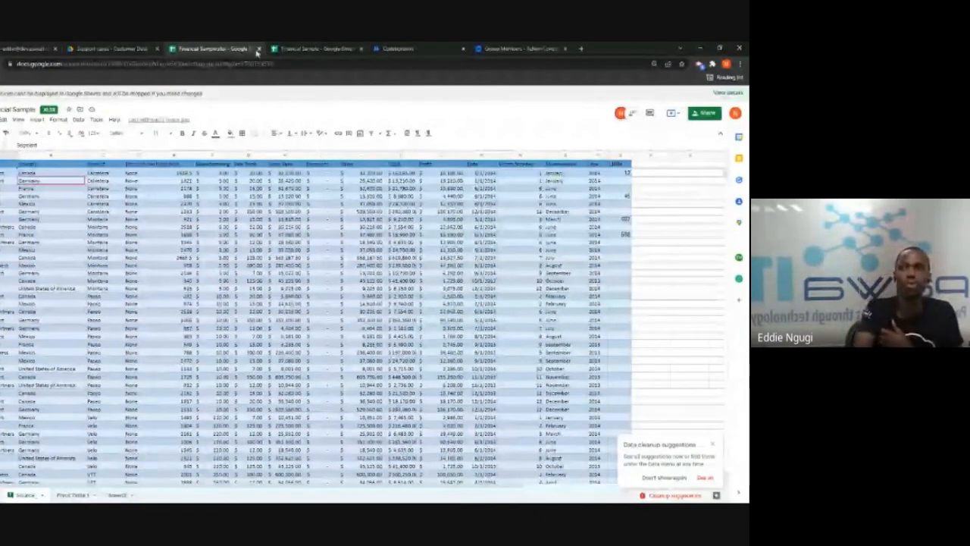
pyautogui.click(303, 49)
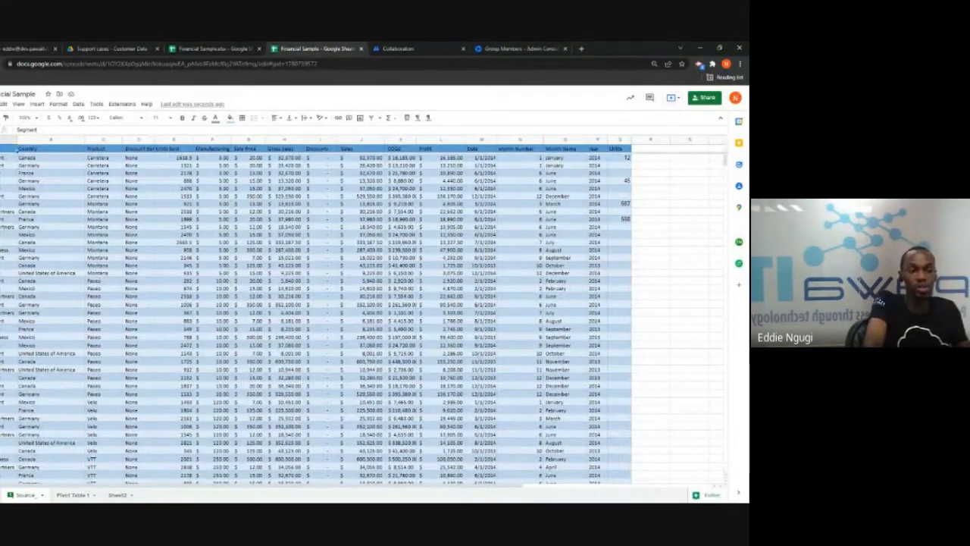
pyautogui.click(121, 47)
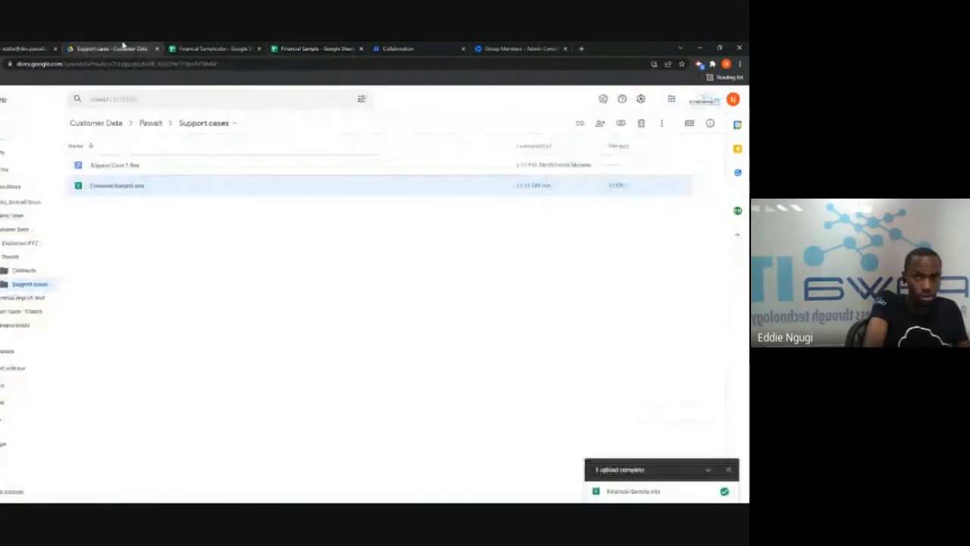
# Open the Customer Data shared drive and bring up its Shared drive settings
pyautogui.click(11, 188)
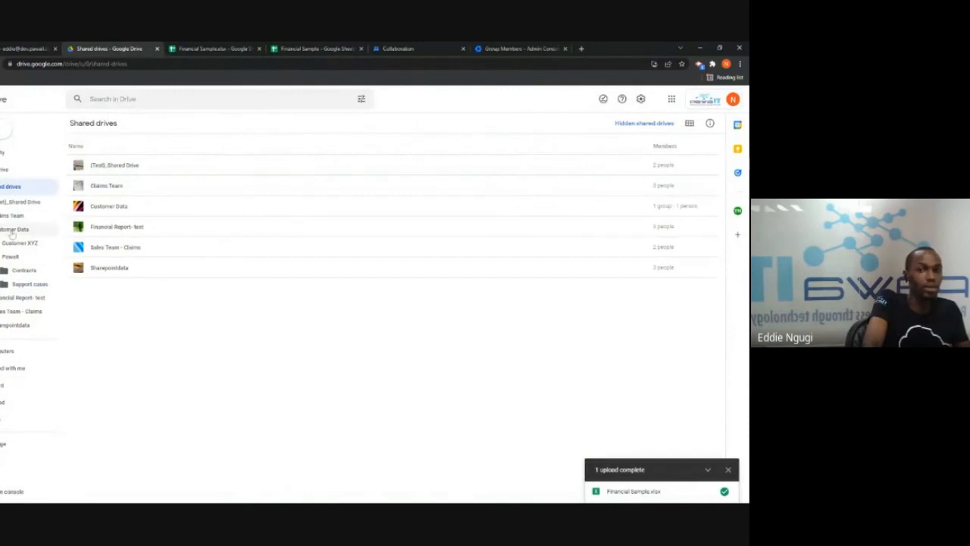
pyautogui.doubleClick(125, 209)
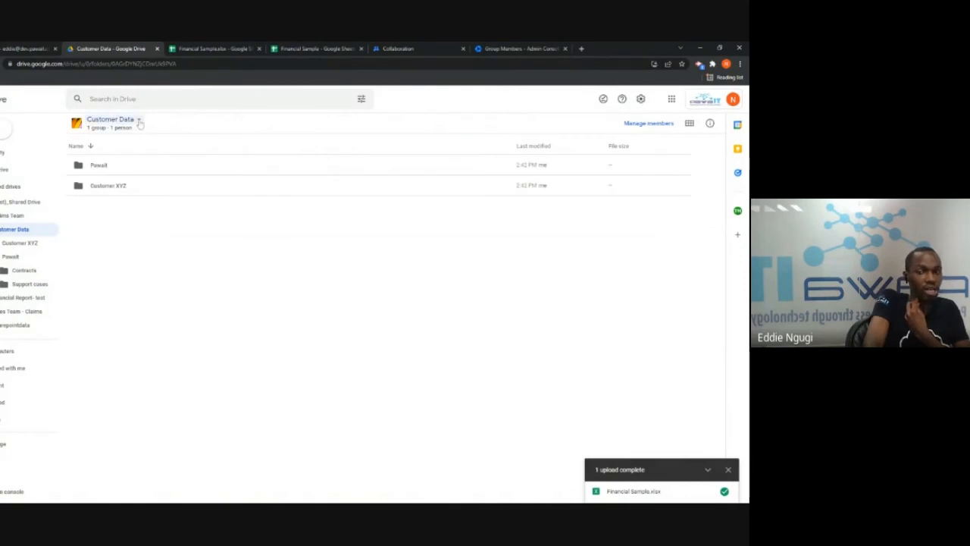
pyautogui.click(139, 119)
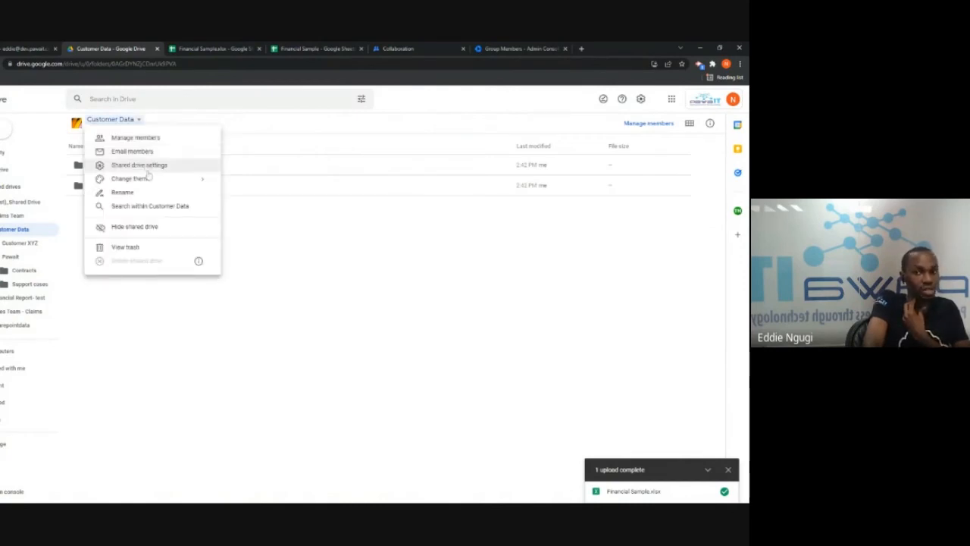
pyautogui.click(148, 172)
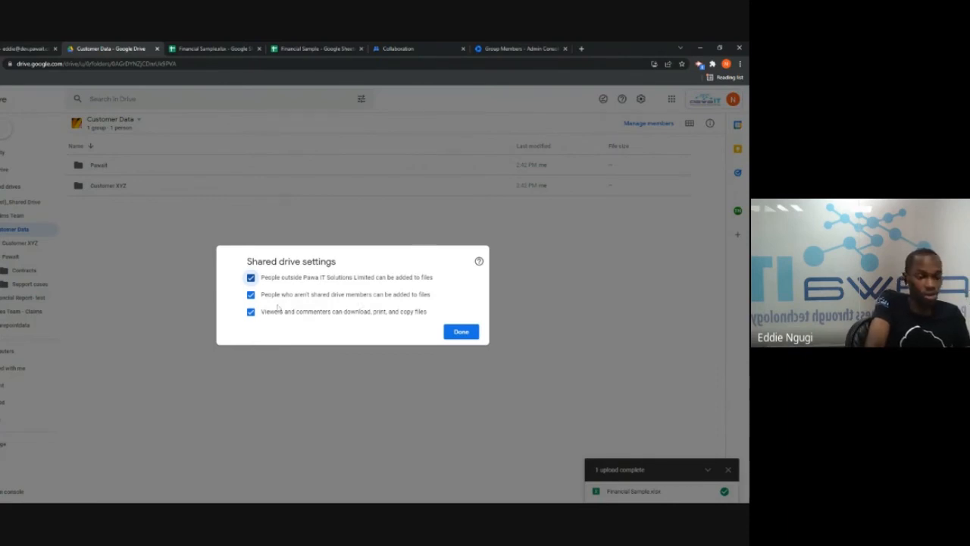
# Disallow non-member additions and viewer downloading, printing or copying; keep outside people allowed, and save
pyautogui.click(250, 278)
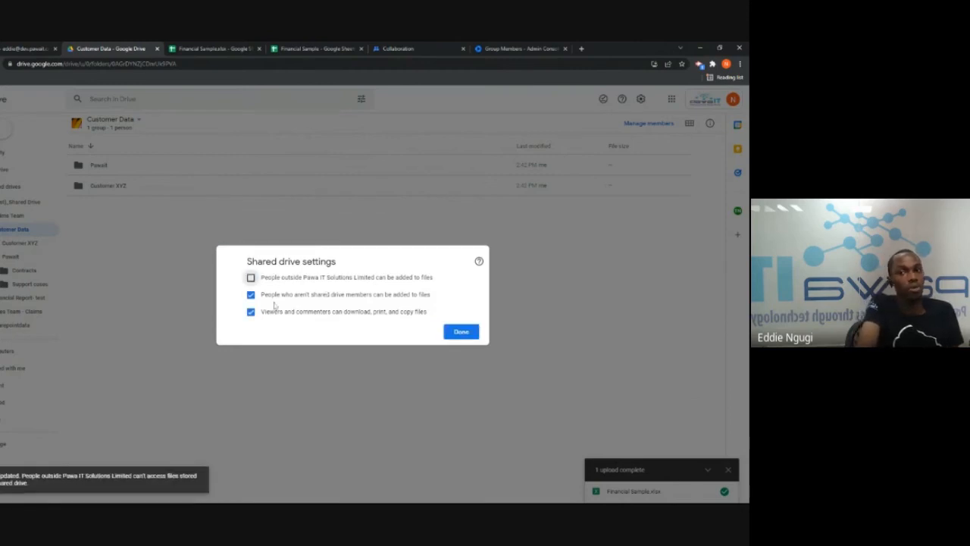
pyautogui.click(250, 294)
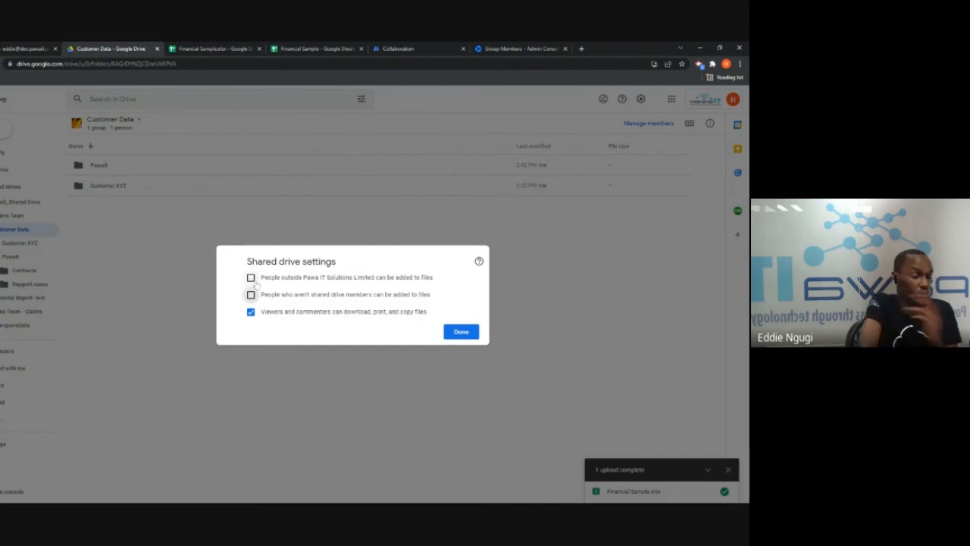
pyautogui.click(252, 278)
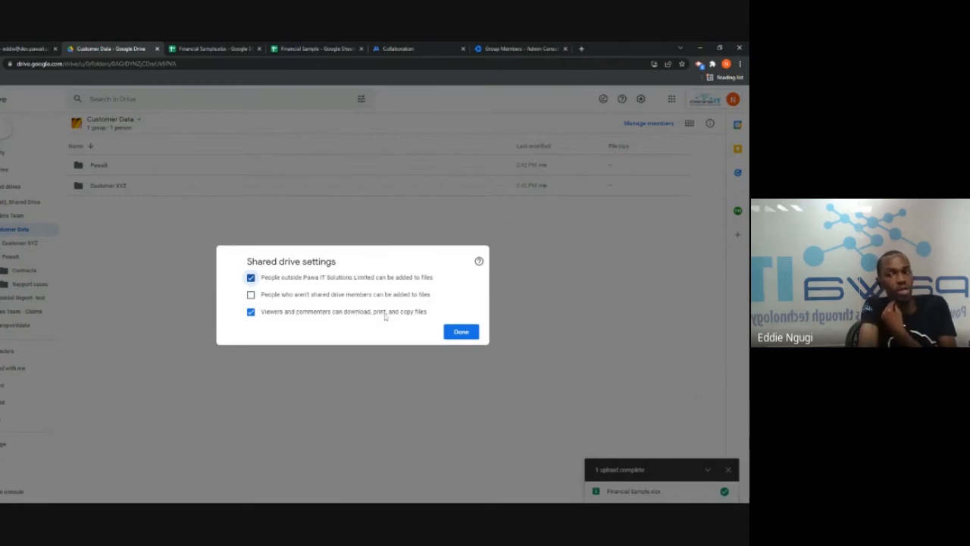
pyautogui.click(251, 311)
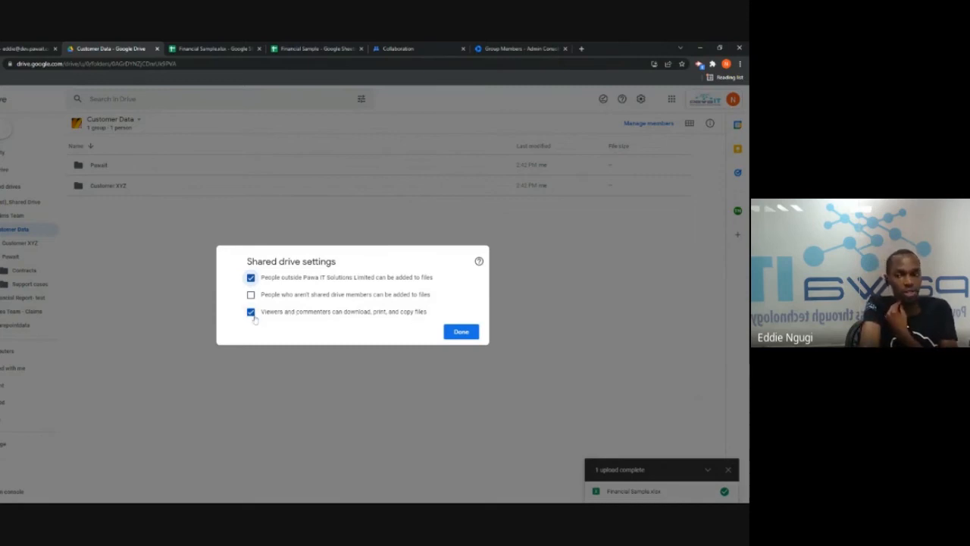
pyautogui.click(467, 334)
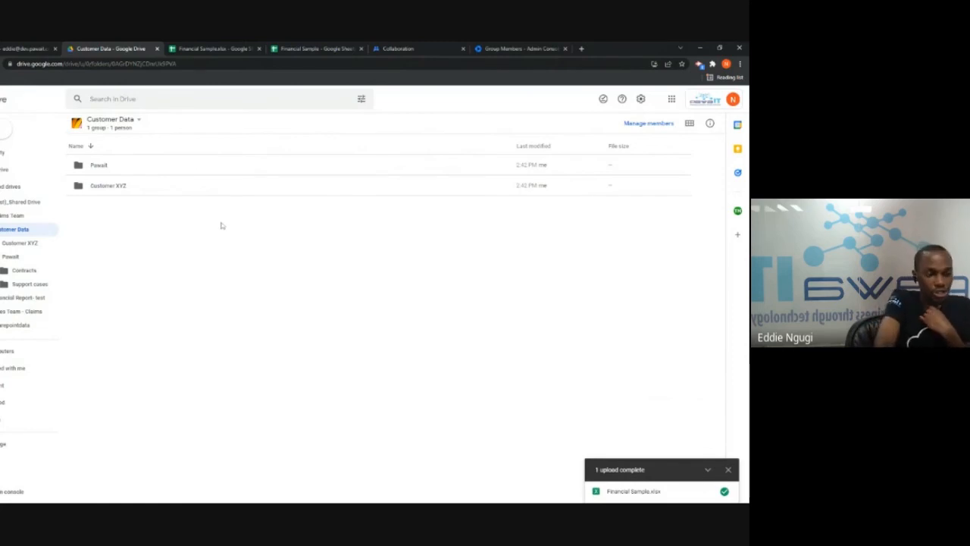
# Open sharing for the Financial Sample sheet and add the external user's address as a recipient
pyautogui.click(301, 47)
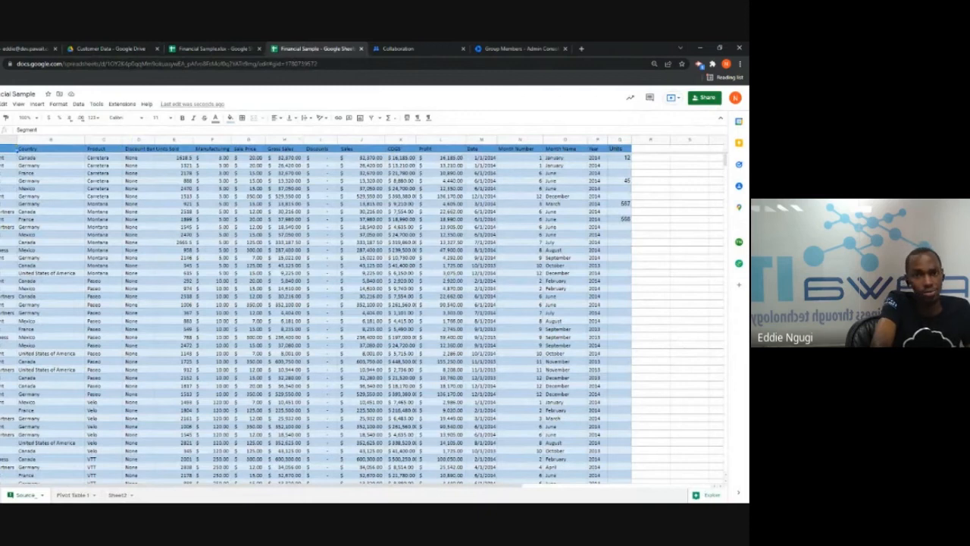
pyautogui.click(705, 97)
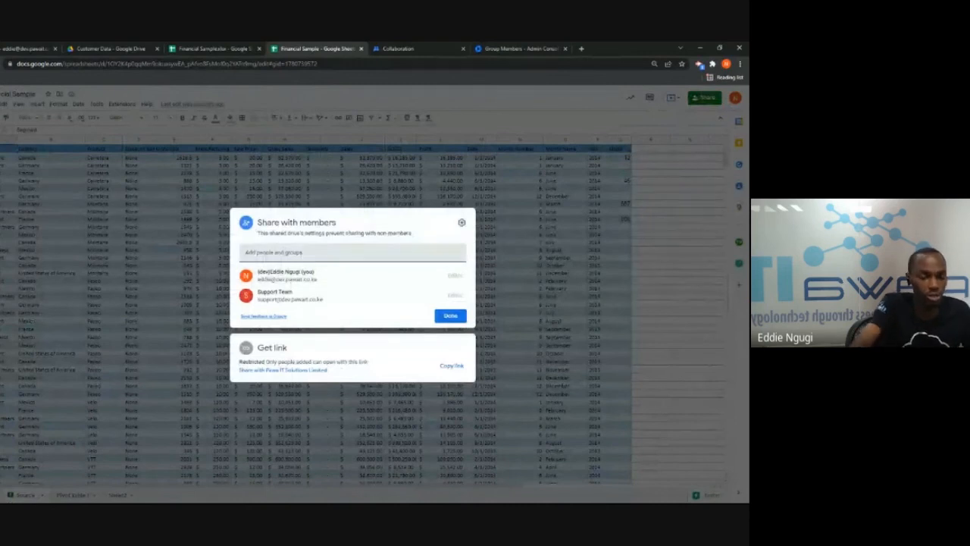
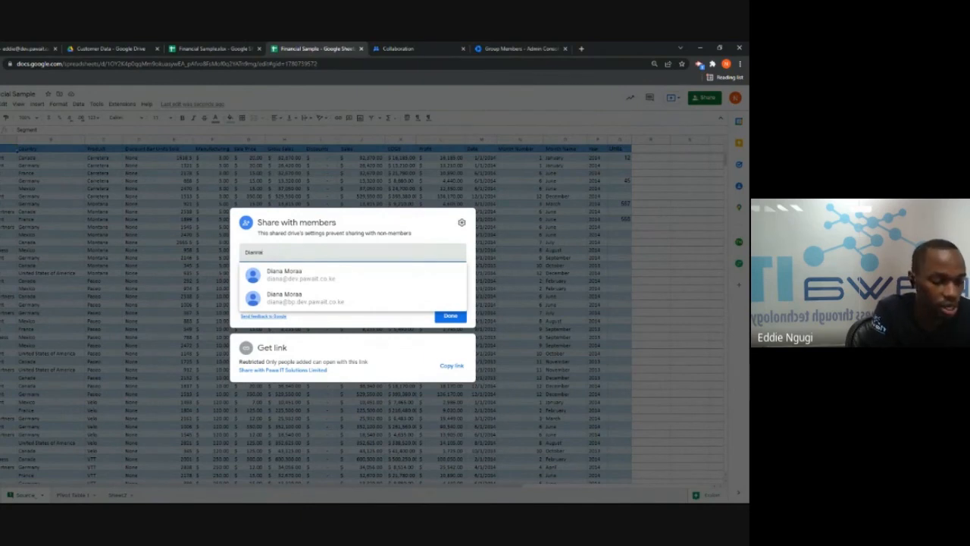
pyautogui.write('@dev')
pyautogui.write('t')
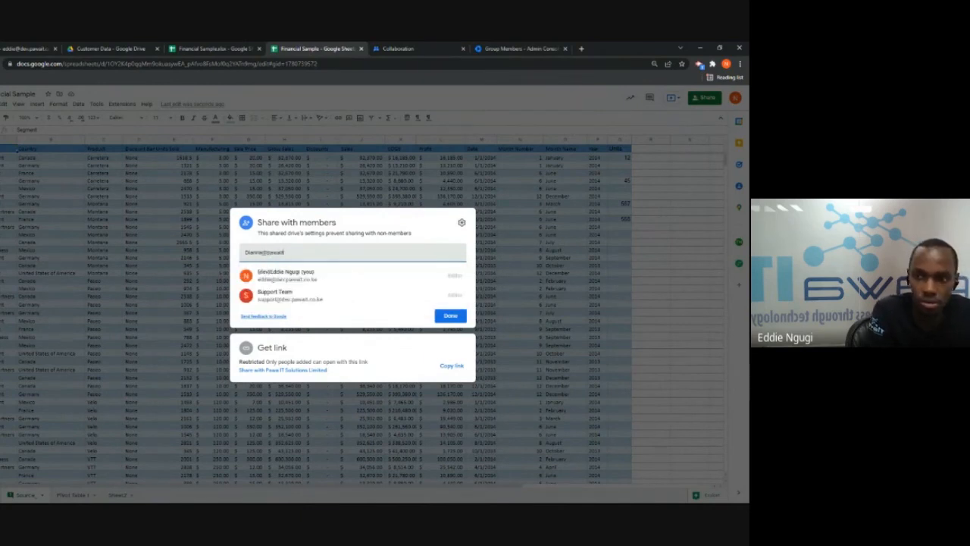
pyautogui.click(347, 257)
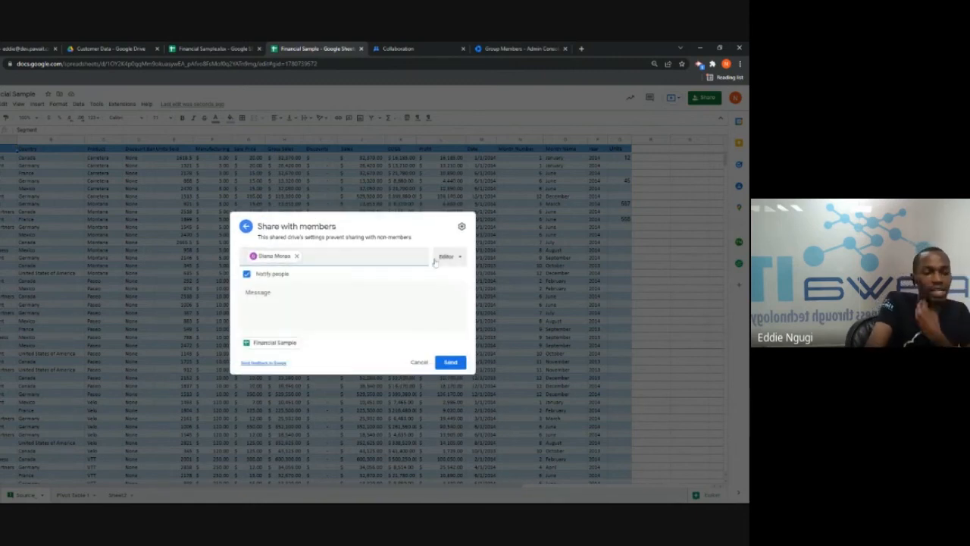
# Send the Editor invite and dismiss the 'not a member of this shared drive' warning
pyautogui.click(459, 258)
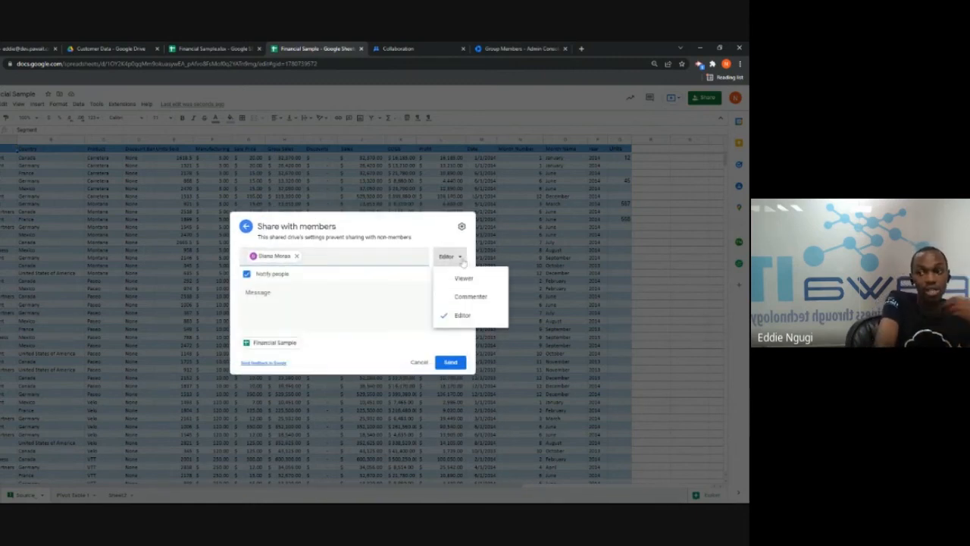
pyautogui.click(468, 320)
pyautogui.click(455, 365)
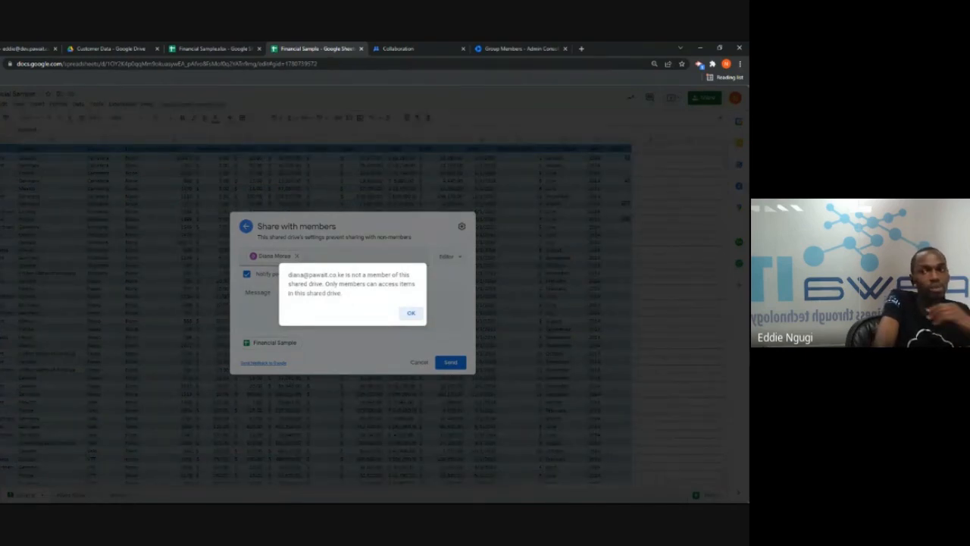
pyautogui.moveTo(288, 275); pyautogui.dragTo(346, 275)
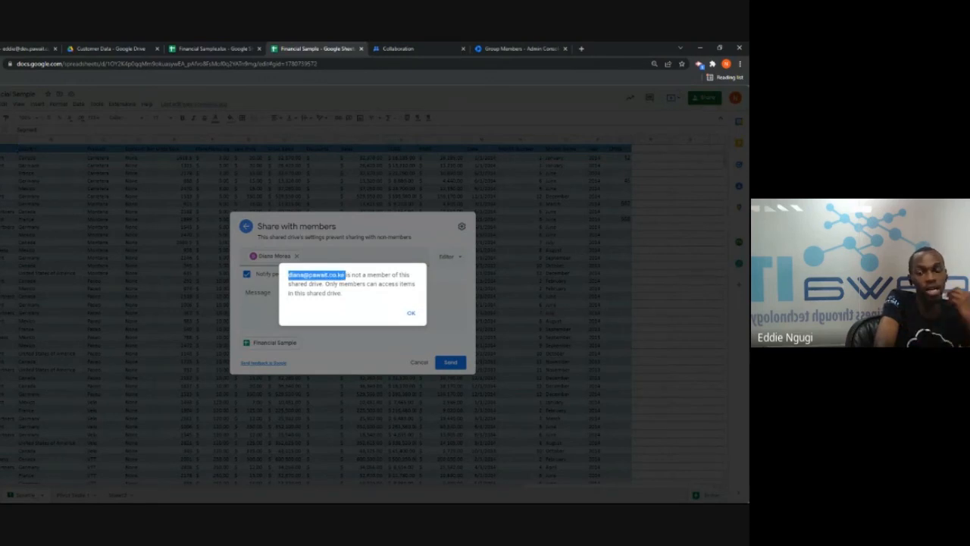
pyautogui.moveTo(326, 284); pyautogui.dragTo(389, 292)
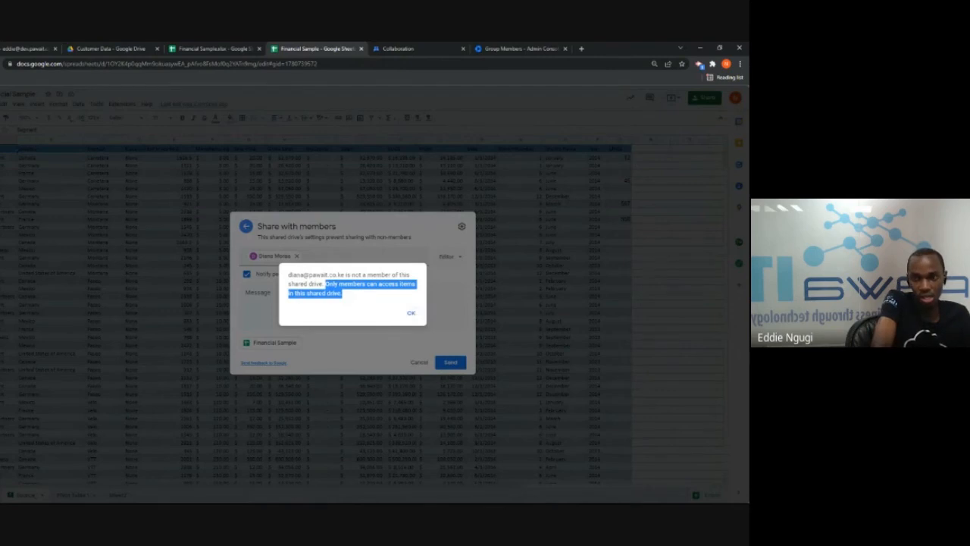
pyautogui.click(411, 313)
pyautogui.click(110, 48)
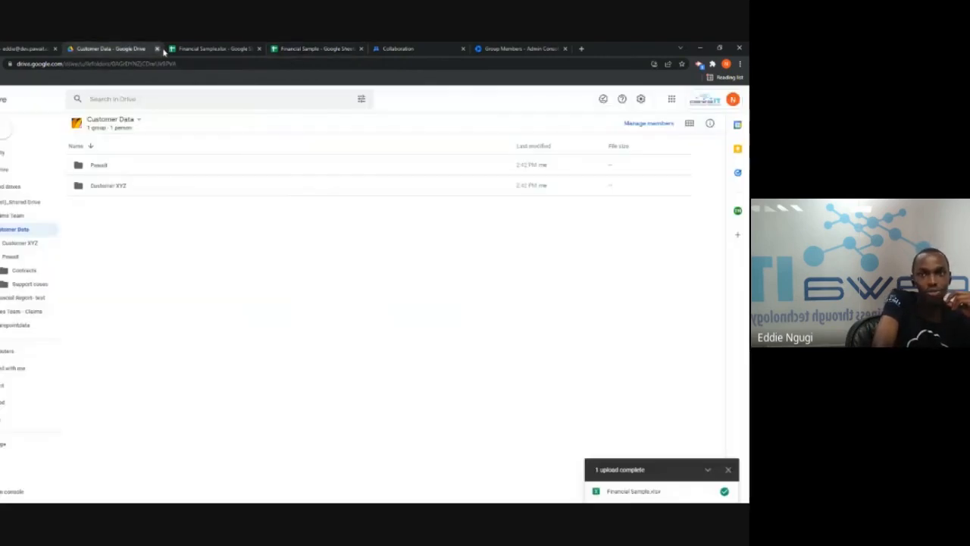
# Tick 'People who aren't shared drive members can be added to files' for Customer Data and save
pyautogui.click(134, 120)
pyautogui.click(154, 166)
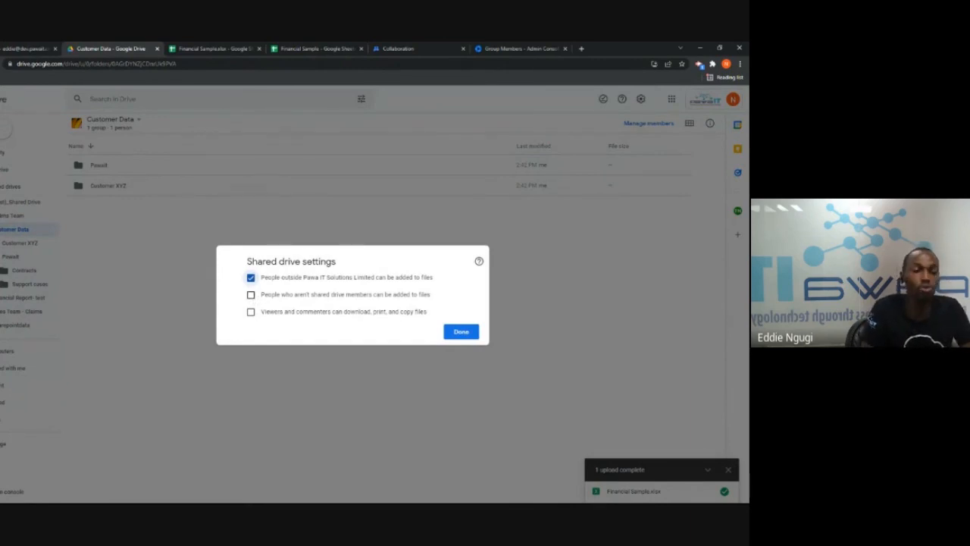
pyautogui.click(251, 295)
pyautogui.click(461, 334)
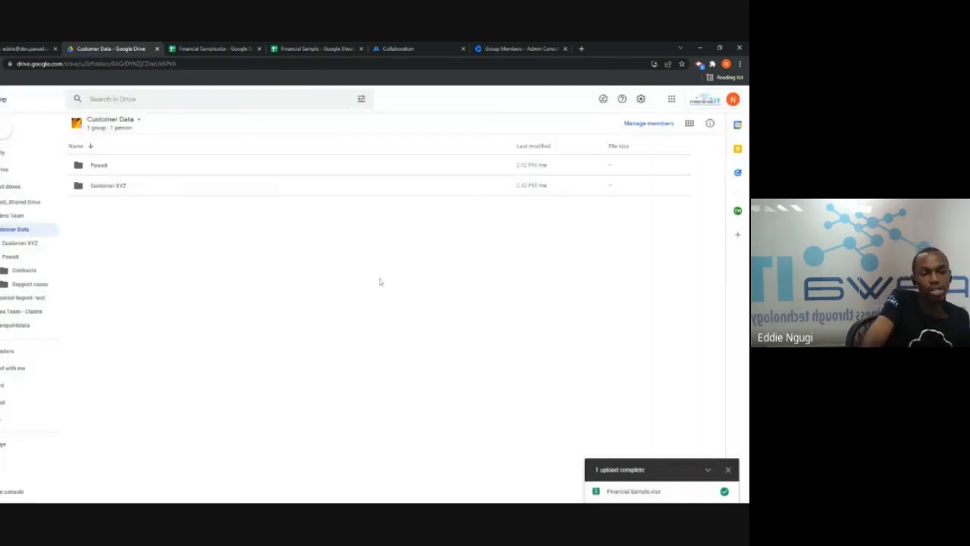
# Back in the sheet, discard the pending invitation and close the sharing dialog
pyautogui.click(324, 47)
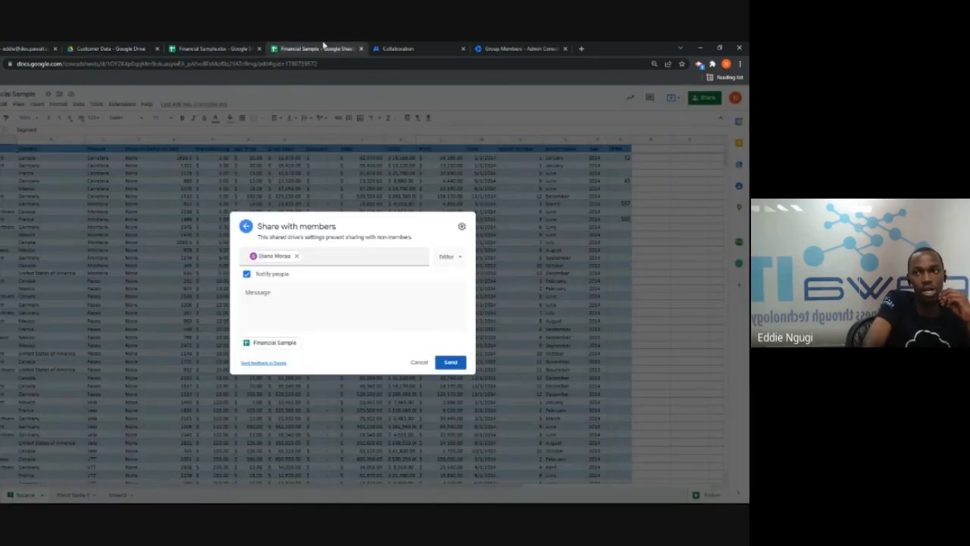
pyautogui.click(419, 362)
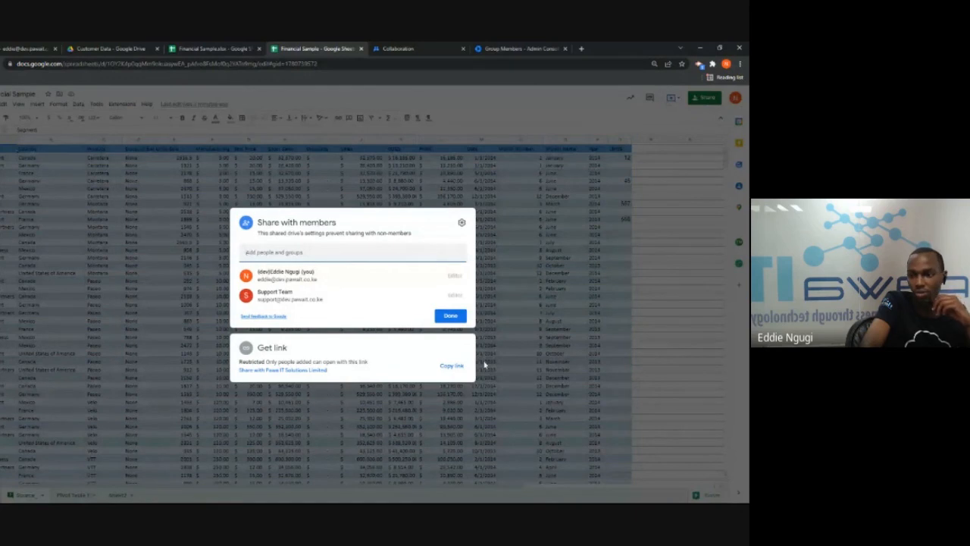
pyautogui.click(451, 367)
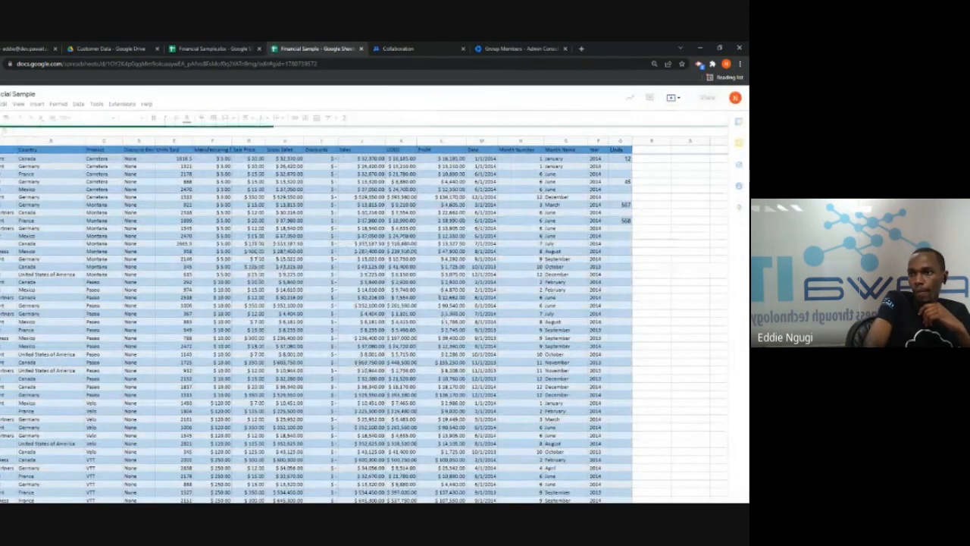
# Share the sheet with the external user's email as Editor, confirming sharing outside the organization
pyautogui.click(705, 99)
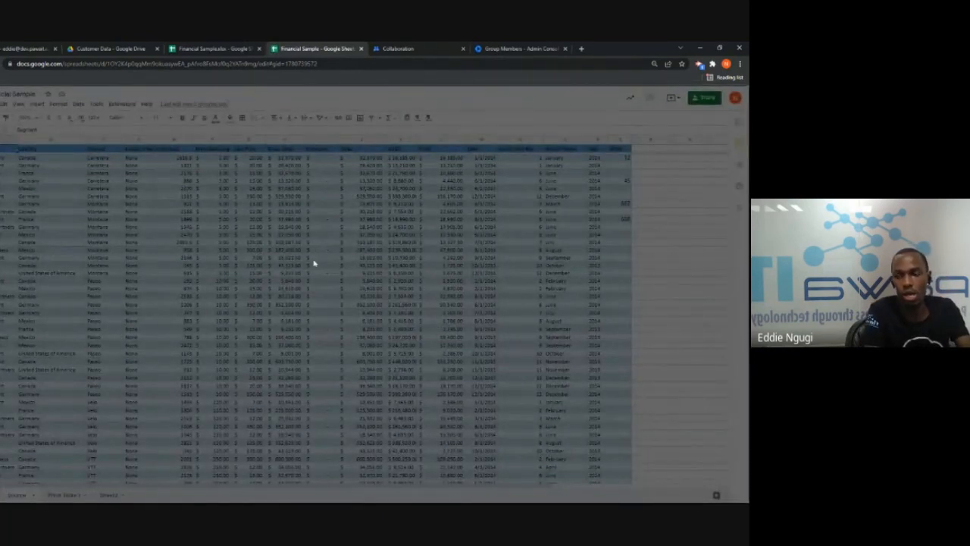
pyautogui.press('Return')
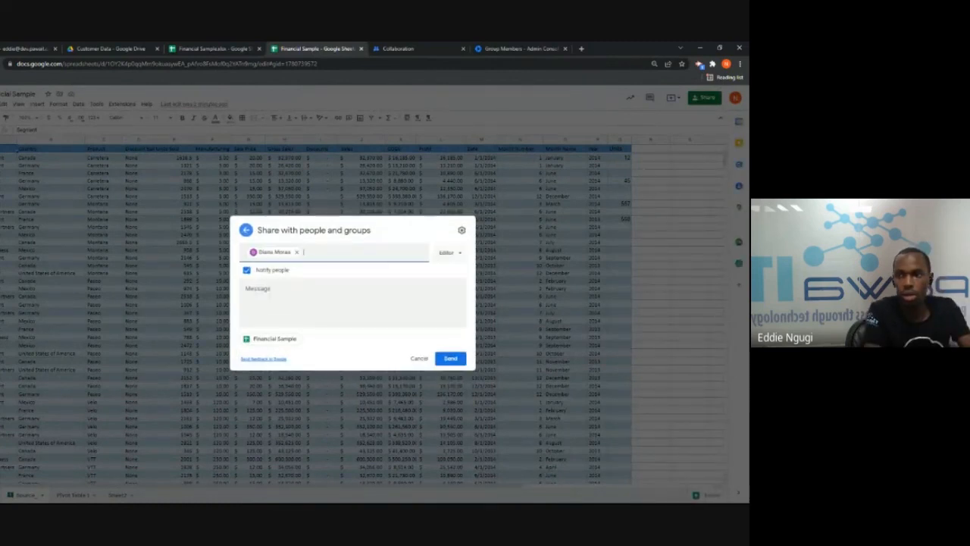
pyautogui.click(451, 253)
pyautogui.click(470, 318)
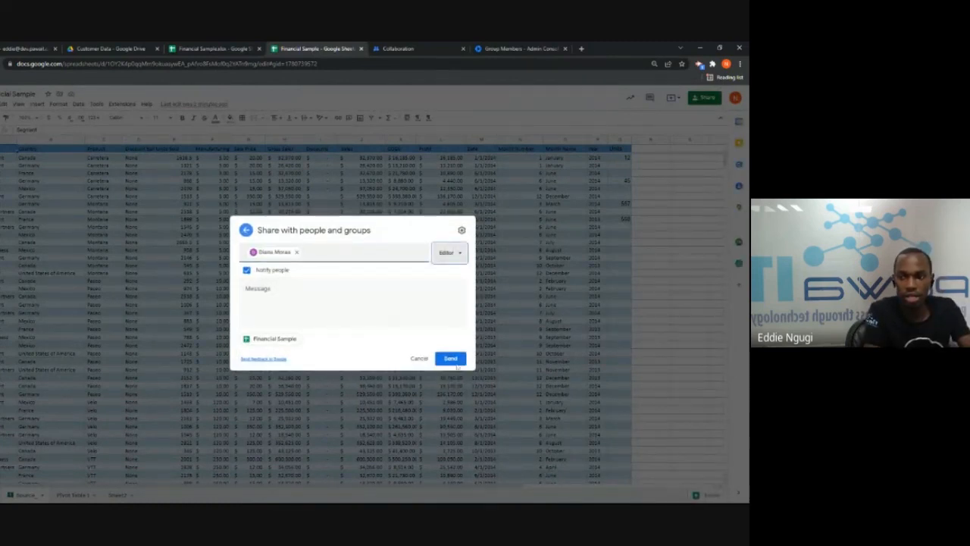
pyautogui.click(451, 359)
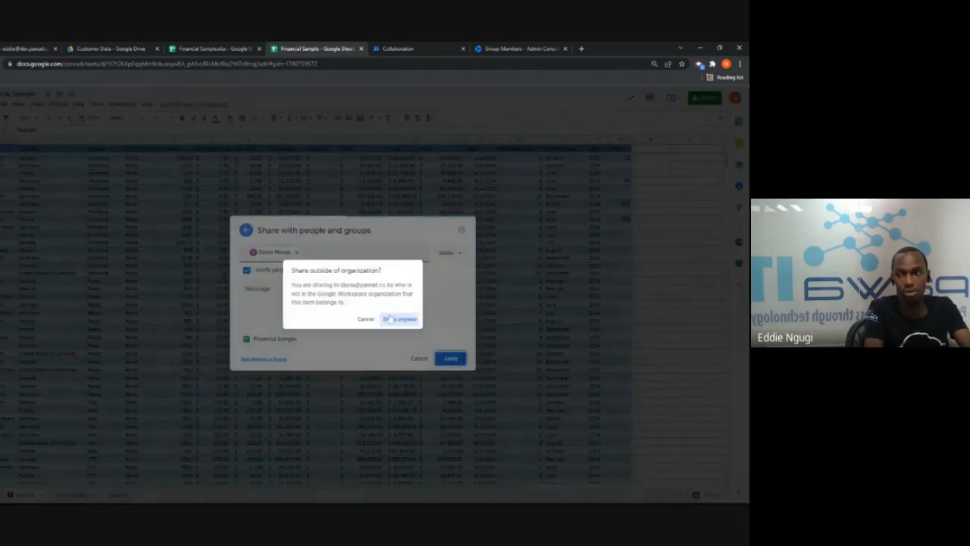
pyautogui.click(392, 320)
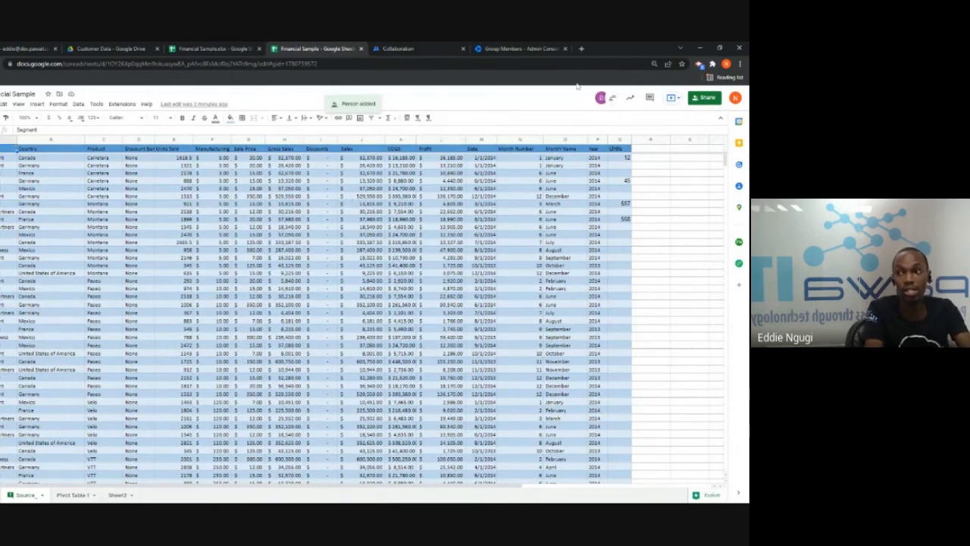
# Remove the external editor from Financial Sample's sharing list, leaving the owner and Support Team
pyautogui.moveTo(600, 102)
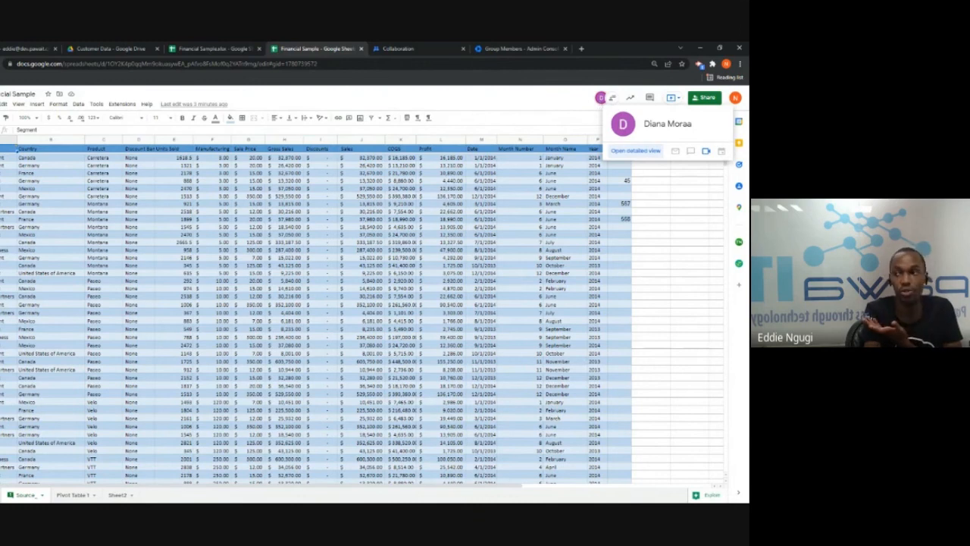
pyautogui.click(710, 99)
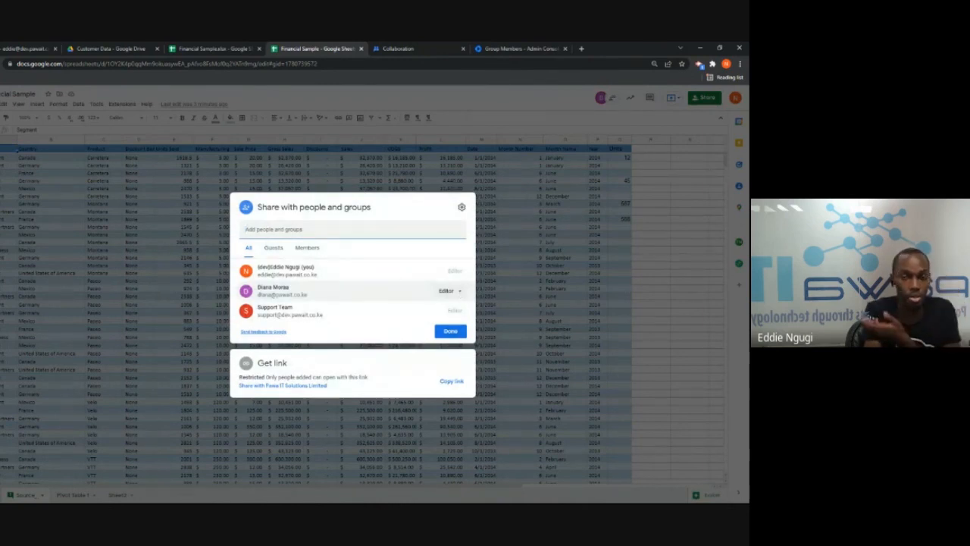
pyautogui.click(449, 290)
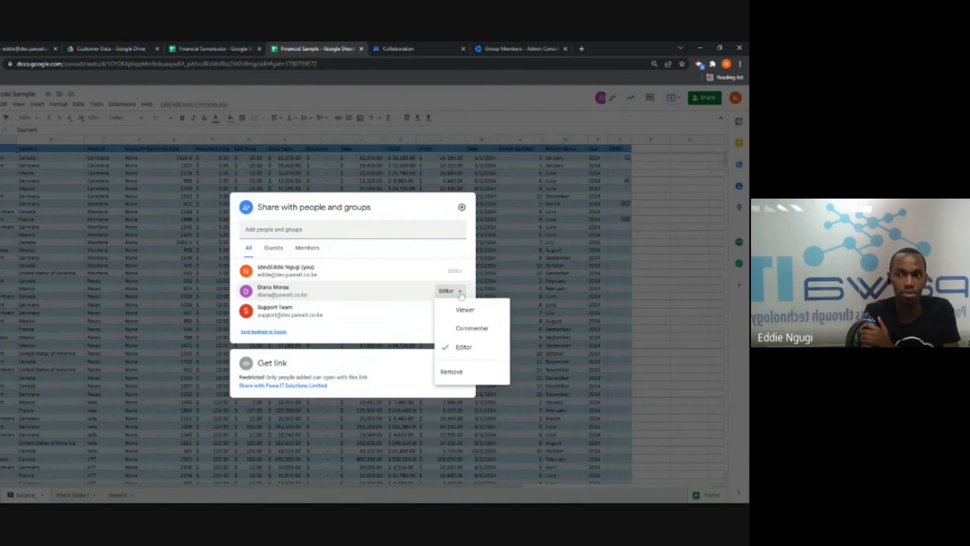
pyautogui.click(457, 372)
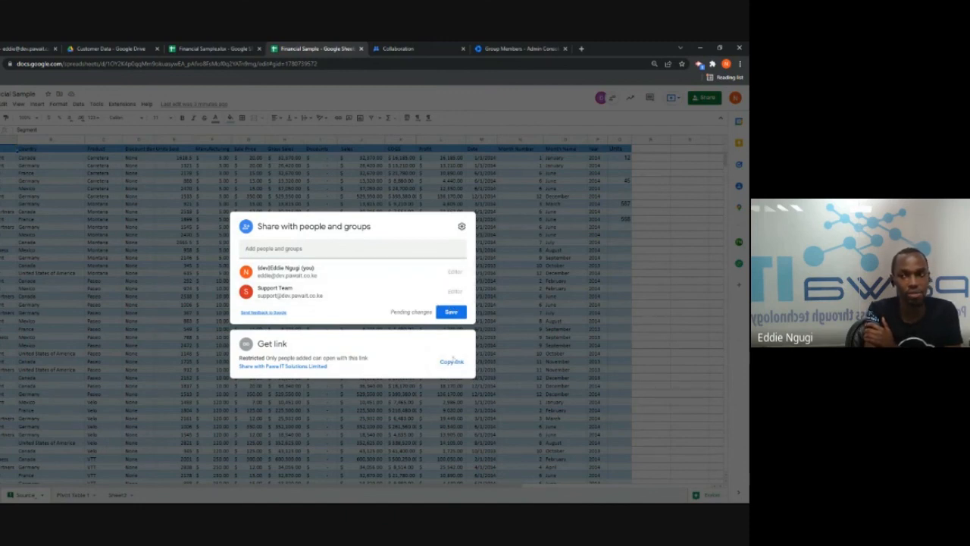
pyautogui.click(450, 314)
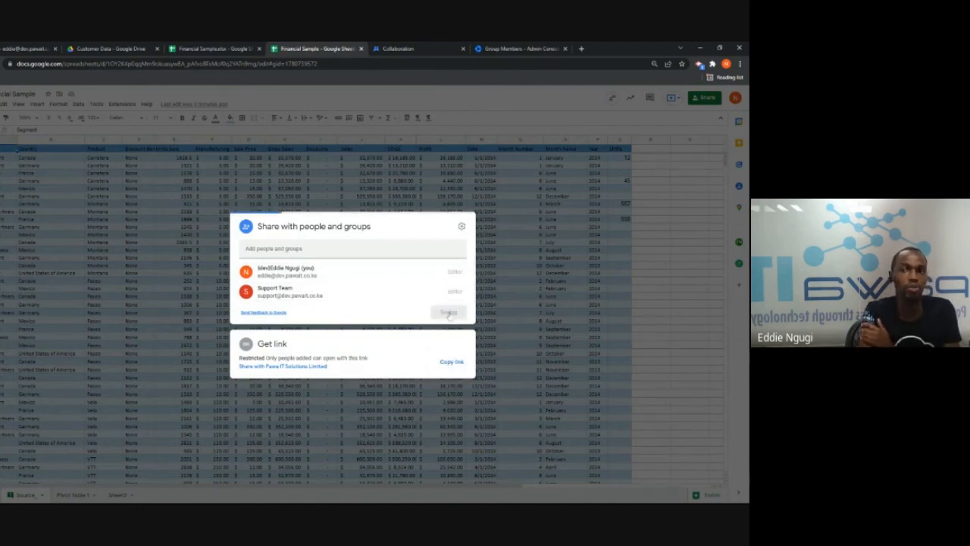